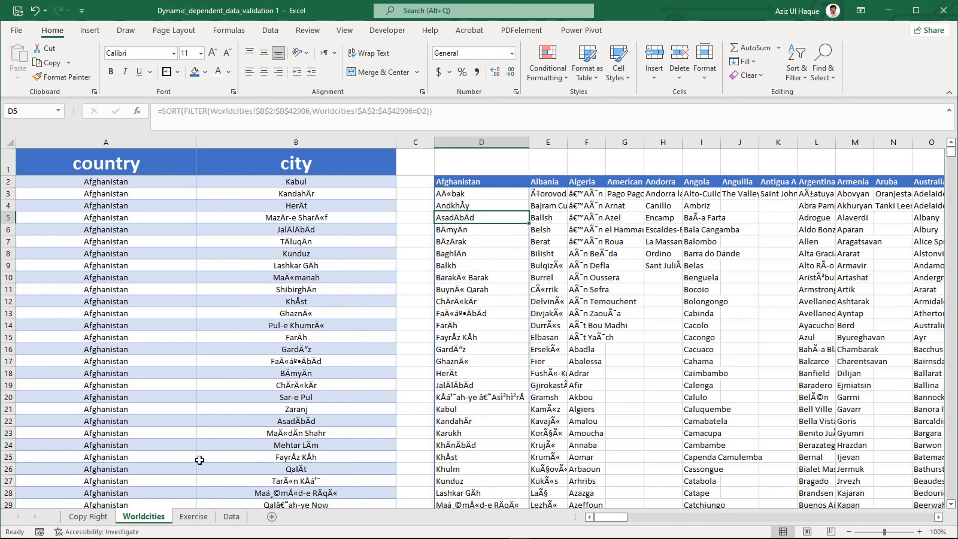
Step: On the Data sheet, review the country list in column A and the city columns under each country header
{"action": "left_click", "coordinate": [230, 516]}
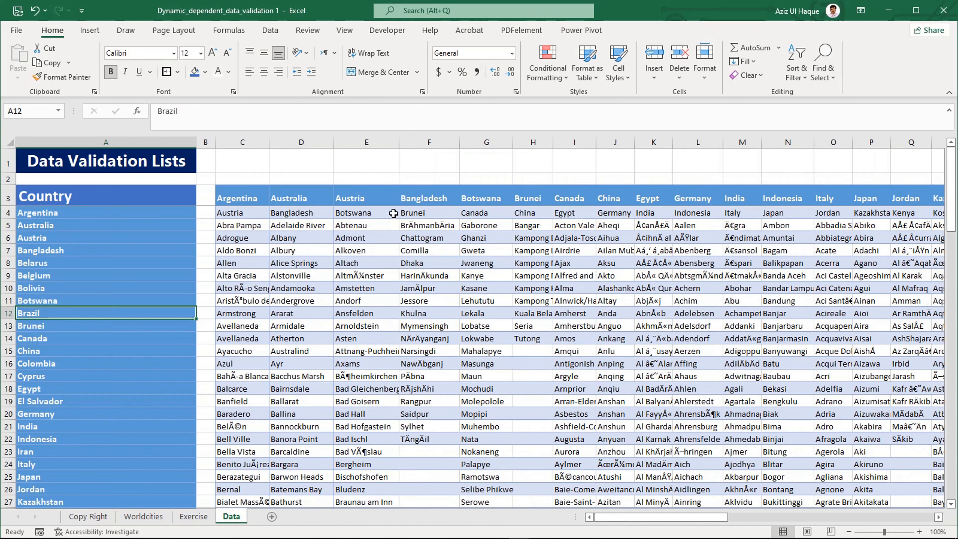
{"action": "left_click_drag", "start_coordinate": [246, 200], "coordinate": [570, 402]}
{"action": "left_click_drag", "start_coordinate": [84, 215], "coordinate": [101, 477]}
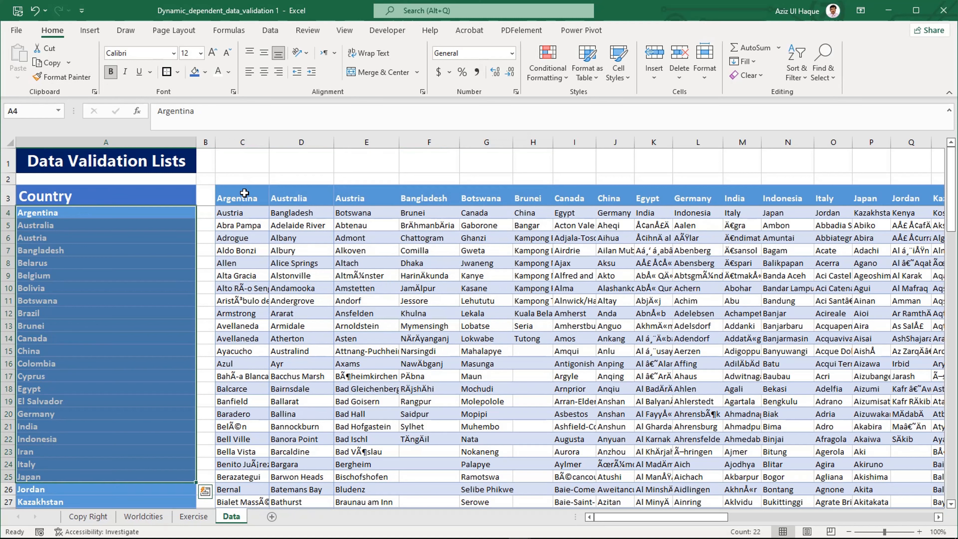
{"action": "left_click_drag", "start_coordinate": [245, 193], "coordinate": [828, 199]}
{"action": "left_click", "coordinate": [240, 214]}
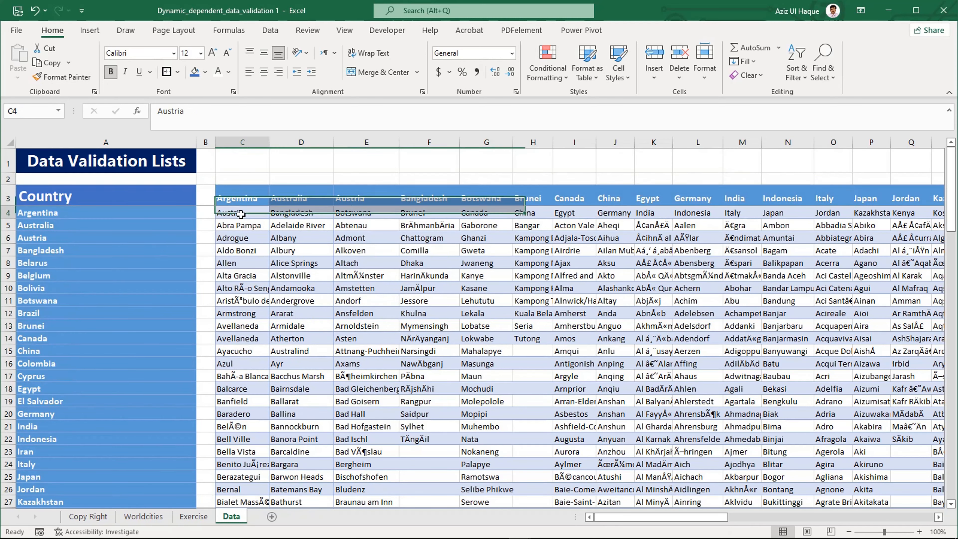
{"action": "left_click_drag", "start_coordinate": [241, 214], "coordinate": [267, 439]}
{"action": "left_click", "coordinate": [364, 389]}
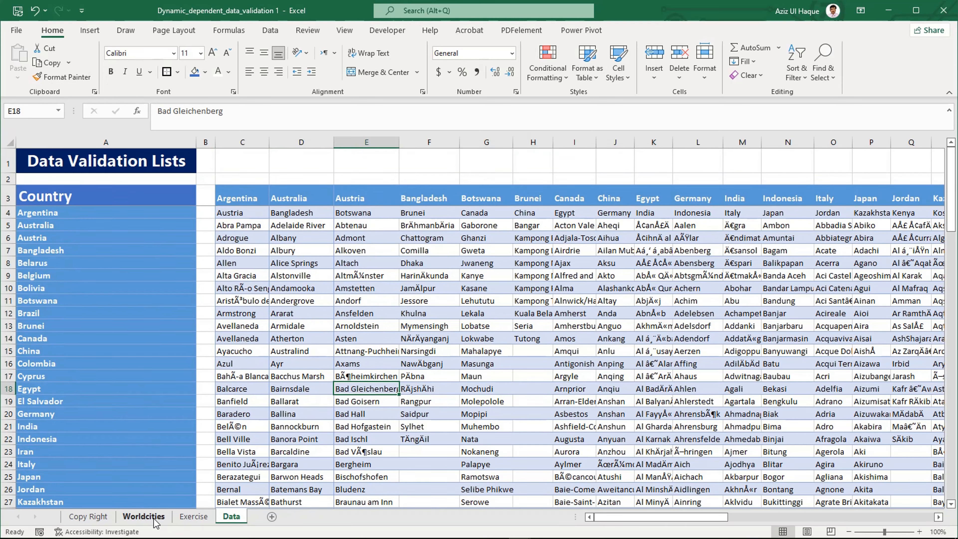
Step: Erase the existing data validation from cells A4:B4 on the Exercise sheet so they allow any value
{"action": "left_click", "coordinate": [193, 516]}
{"action": "left_click_drag", "start_coordinate": [161, 207], "coordinate": [245, 212]}
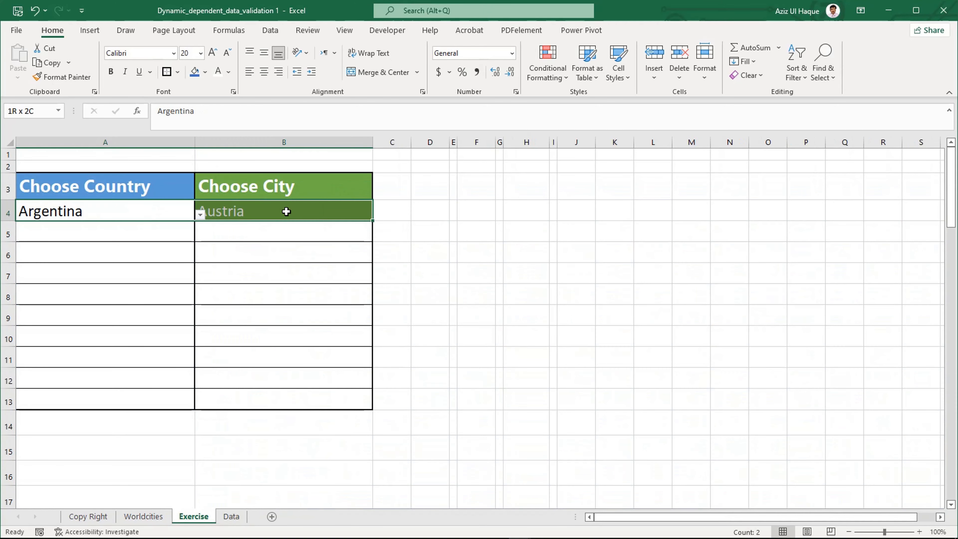
{"action": "left_click", "coordinate": [268, 31]}
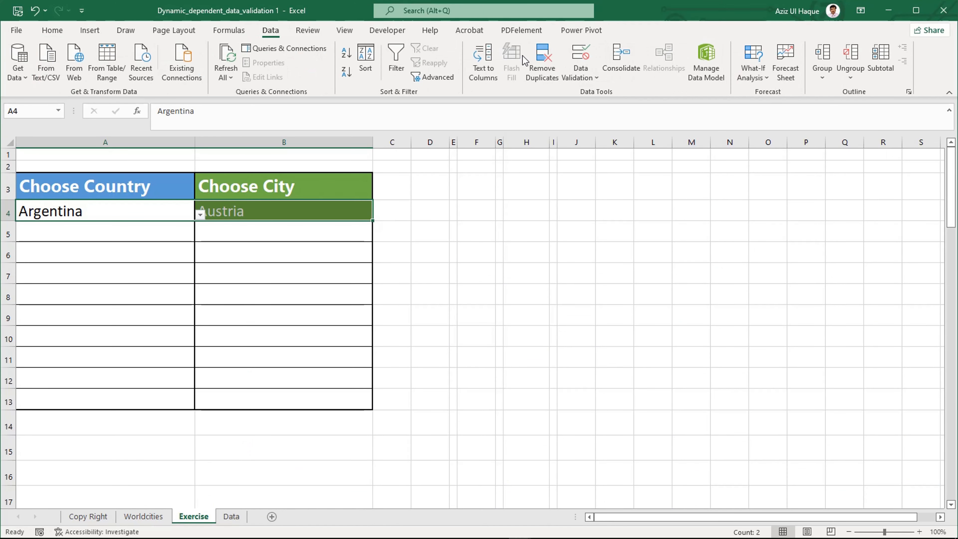
{"action": "left_click", "coordinate": [581, 57]}
{"action": "left_click", "coordinate": [454, 313]}
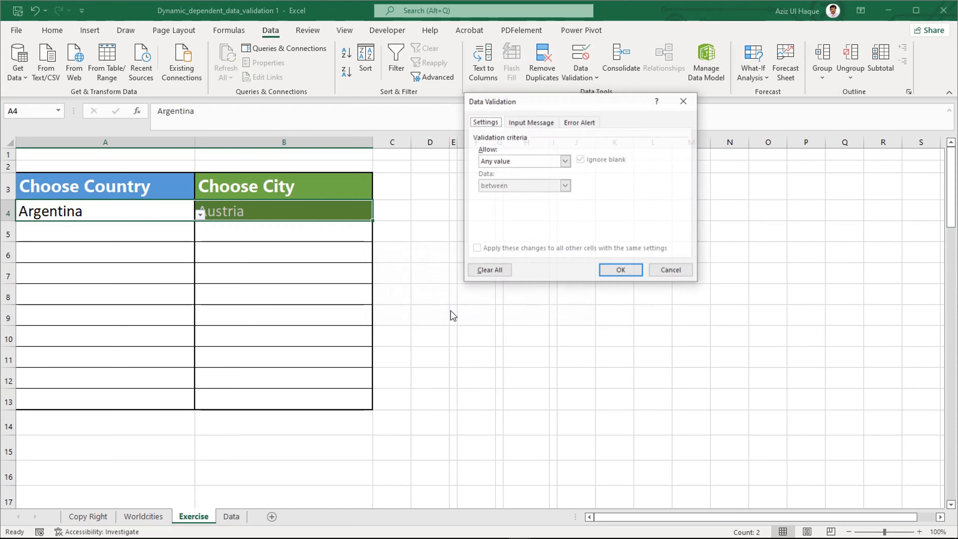
{"action": "left_click", "coordinate": [611, 270]}
Step: On the Data sheet, create a named range from the whole Country column starting at A3, using the top row as its name
{"action": "left_click", "coordinate": [237, 521]}
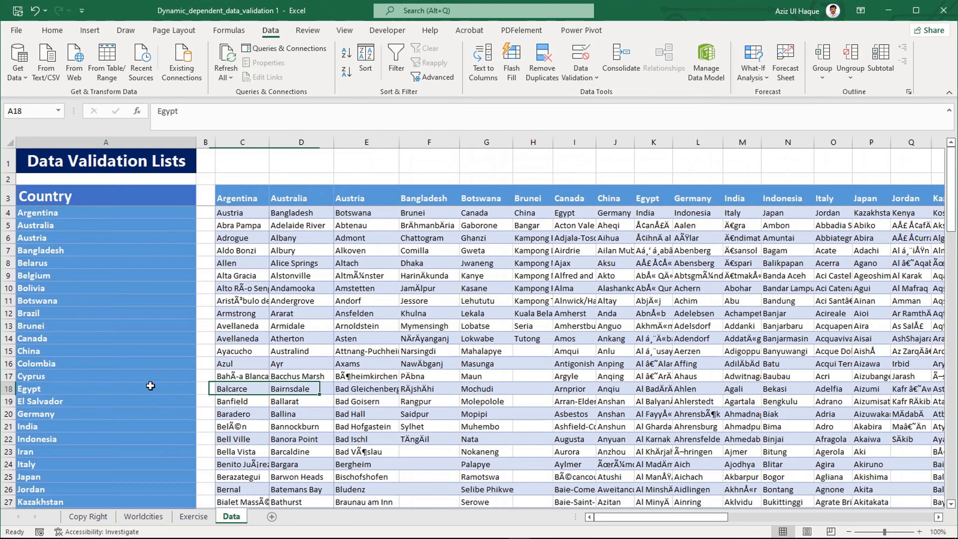
{"action": "left_click", "coordinate": [134, 191]}
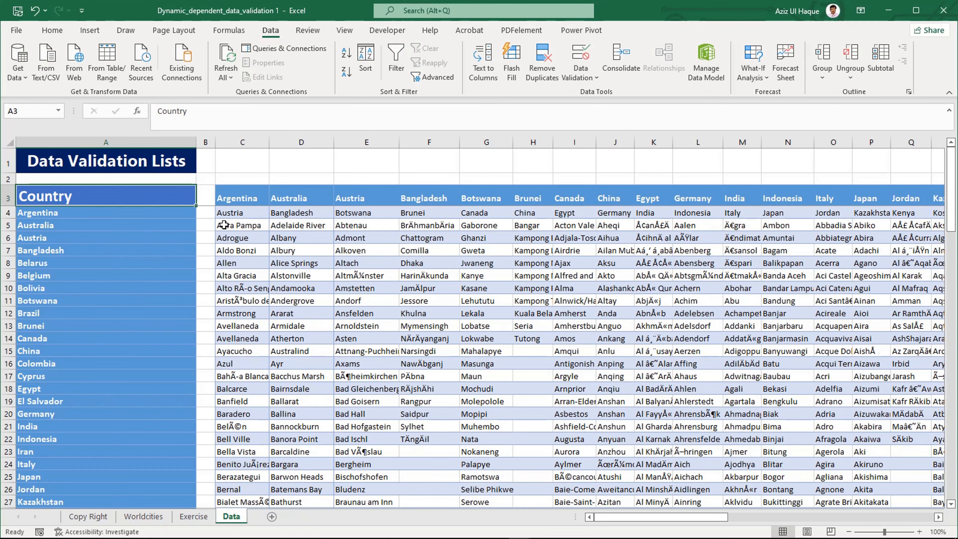
{"action": "key", "text": "ctrl+shift+Down"}
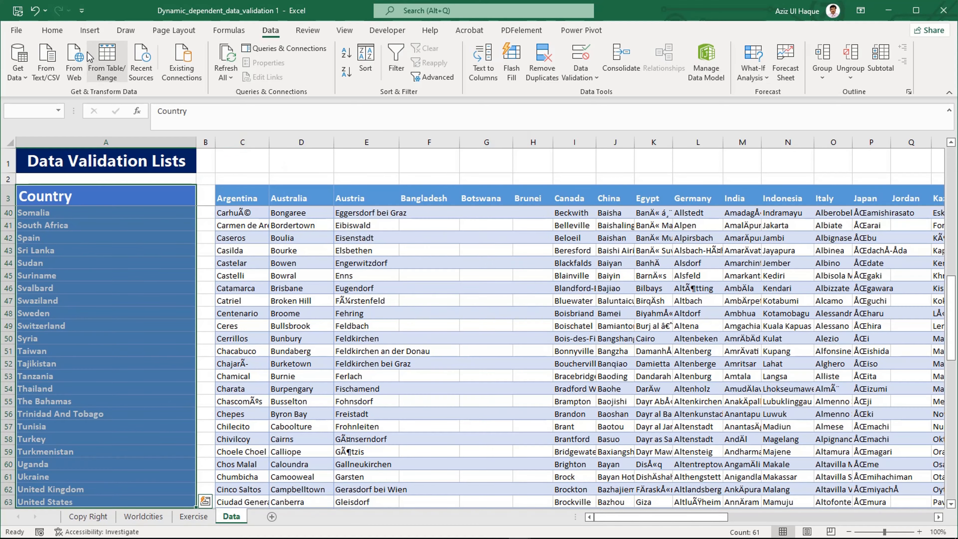
{"action": "left_click", "coordinate": [56, 36]}
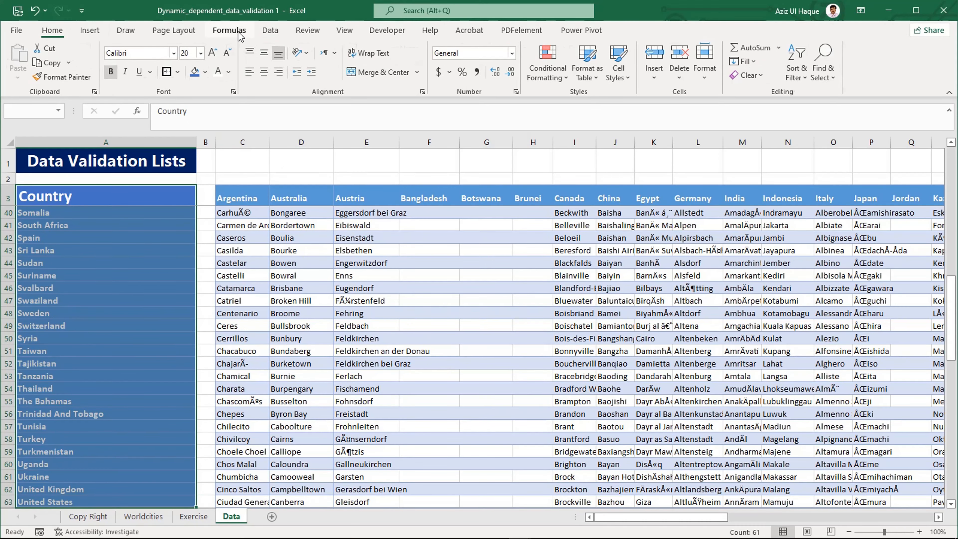
{"action": "left_click", "coordinate": [229, 31]}
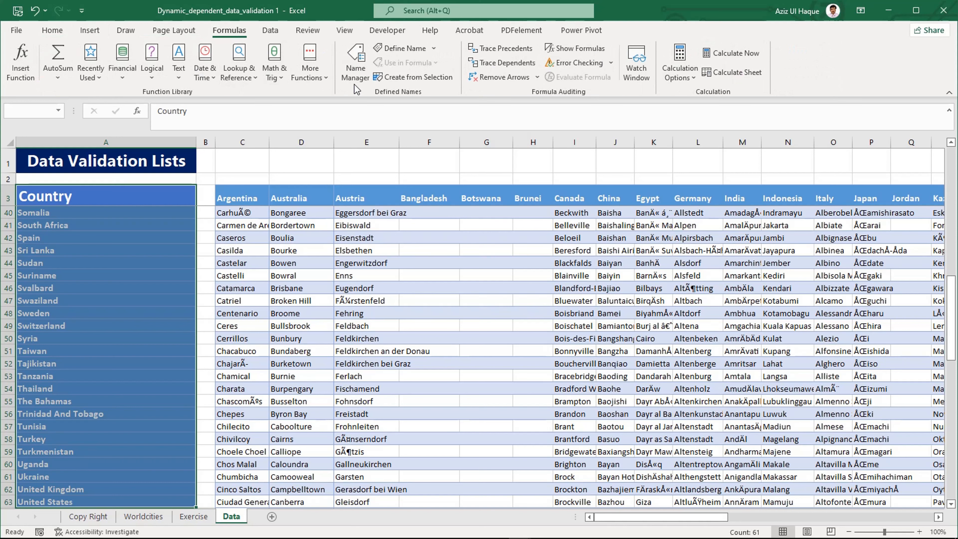
{"action": "left_click", "coordinate": [357, 62]}
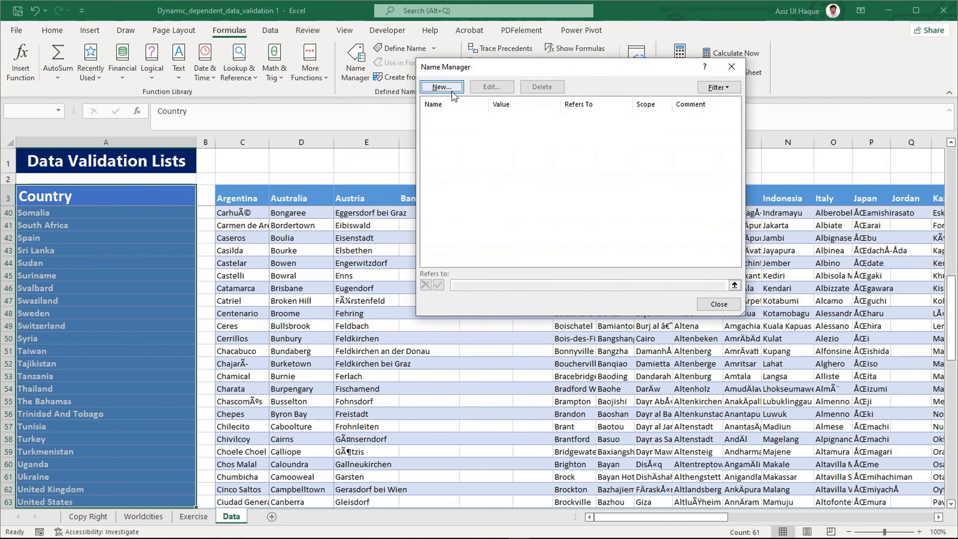
{"action": "left_click", "coordinate": [719, 304]}
{"action": "left_click", "coordinate": [434, 78]}
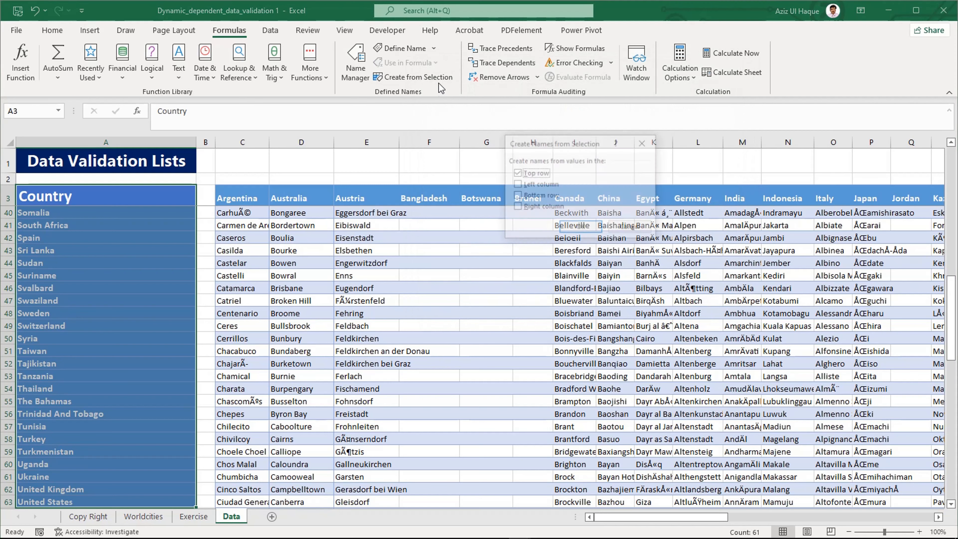
{"action": "left_click", "coordinate": [580, 225]}
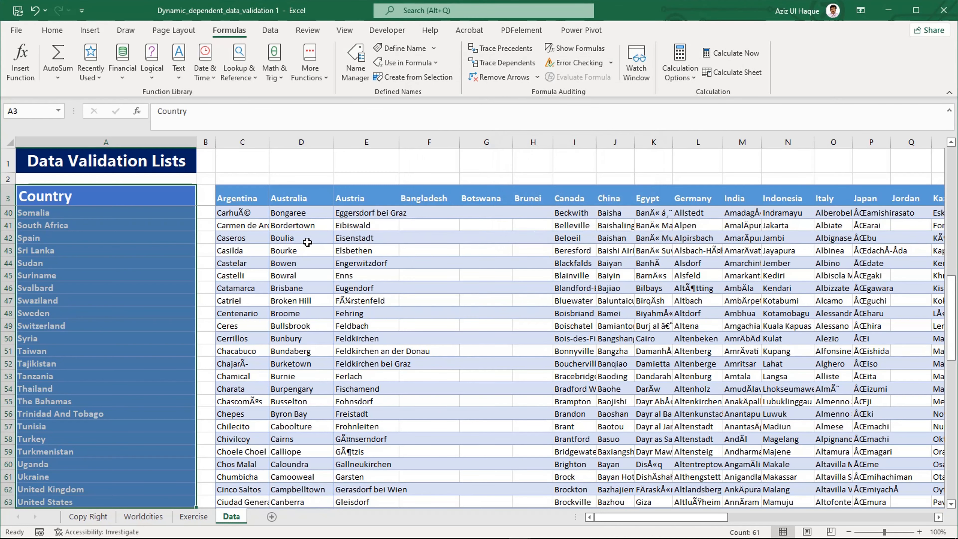
Step: Create named ranges for all city columns from Argentina through United States, using only the top row as names
{"action": "left_click", "coordinate": [253, 197]}
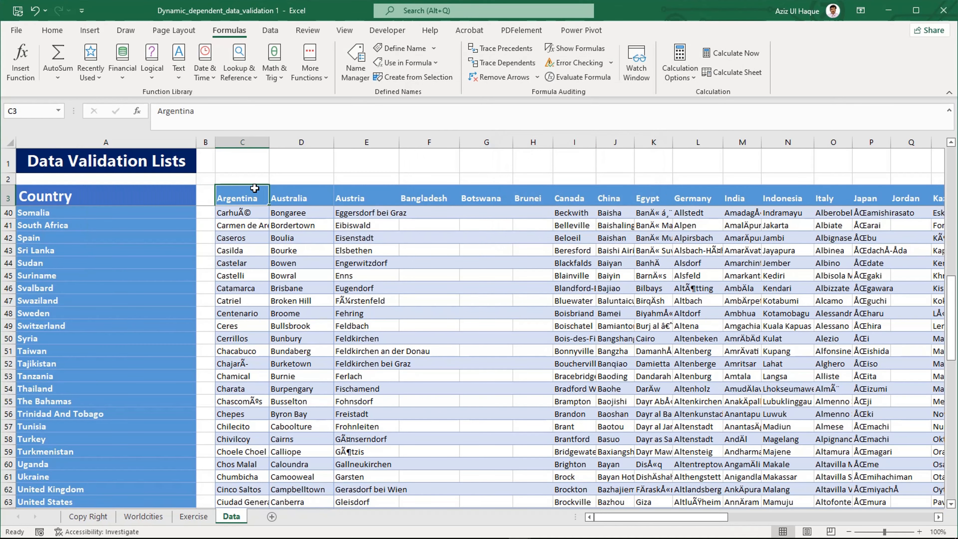
{"action": "key", "text": "ctrl+shift+Right"}
{"action": "key", "text": "ctrl+shift+Down"}
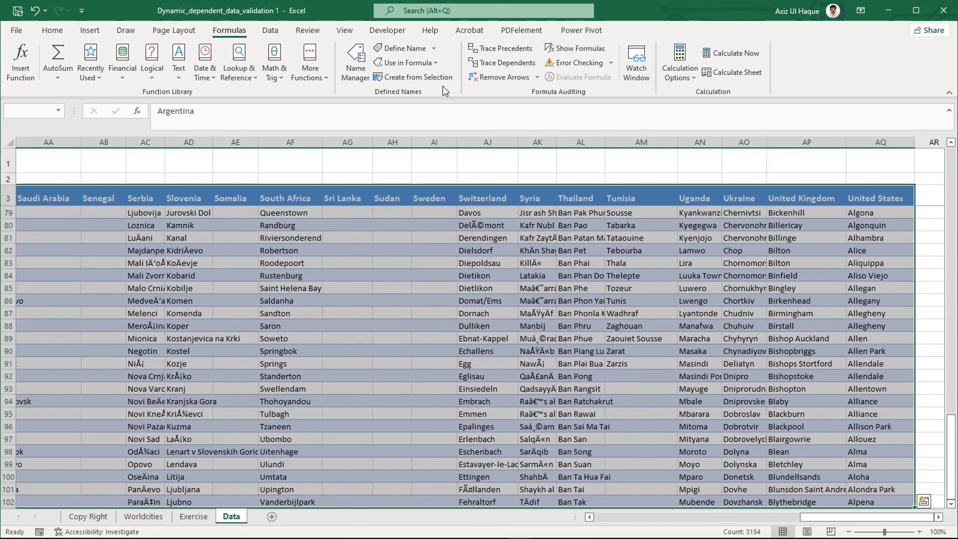
{"action": "left_click", "coordinate": [434, 77]}
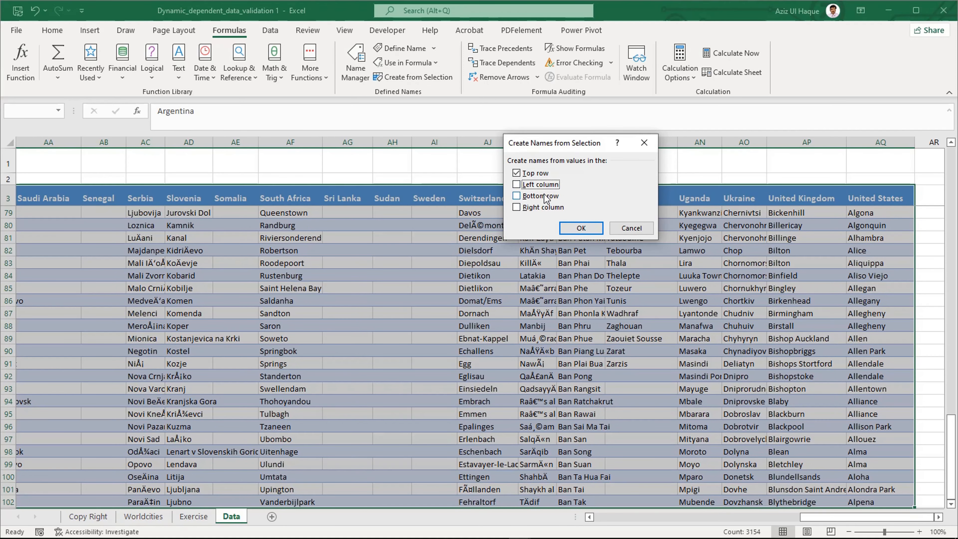
{"action": "left_click", "coordinate": [582, 231]}
{"action": "left_click", "coordinate": [383, 284]}
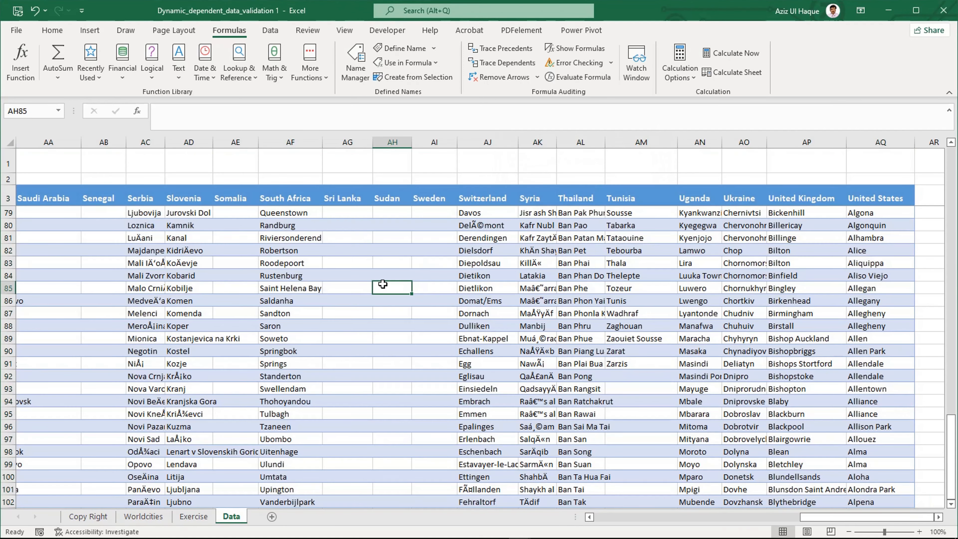
{"action": "key", "text": "ctrl+Home"}
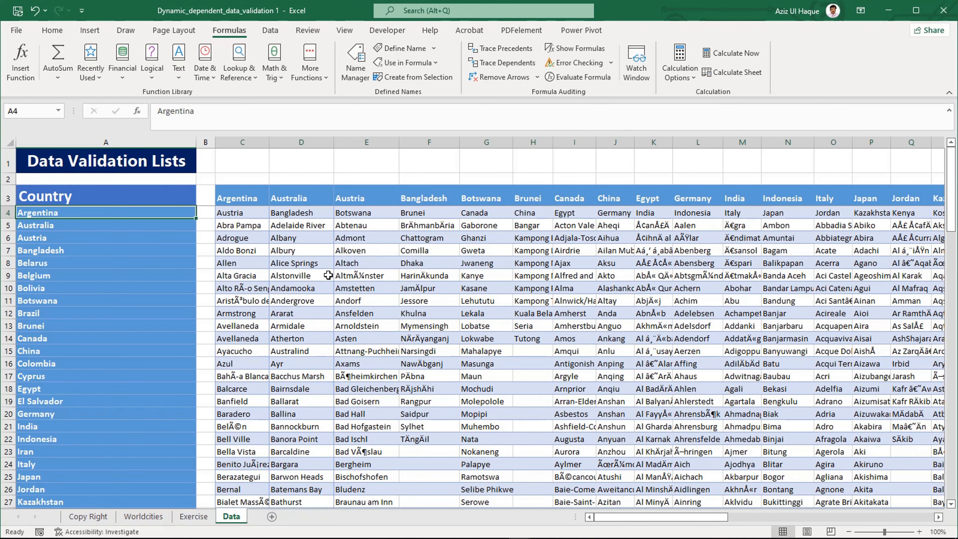
Step: Delete the contents of the Choose Country cell A4 and the Choose City cell B4 on the Exercise sheet
{"action": "left_click", "coordinate": [188, 519]}
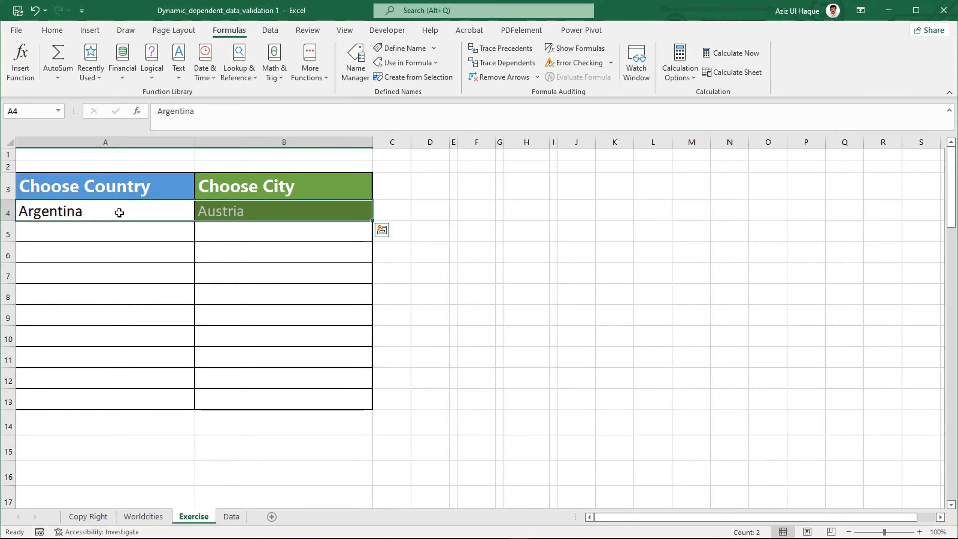
{"action": "key", "text": "Delete"}
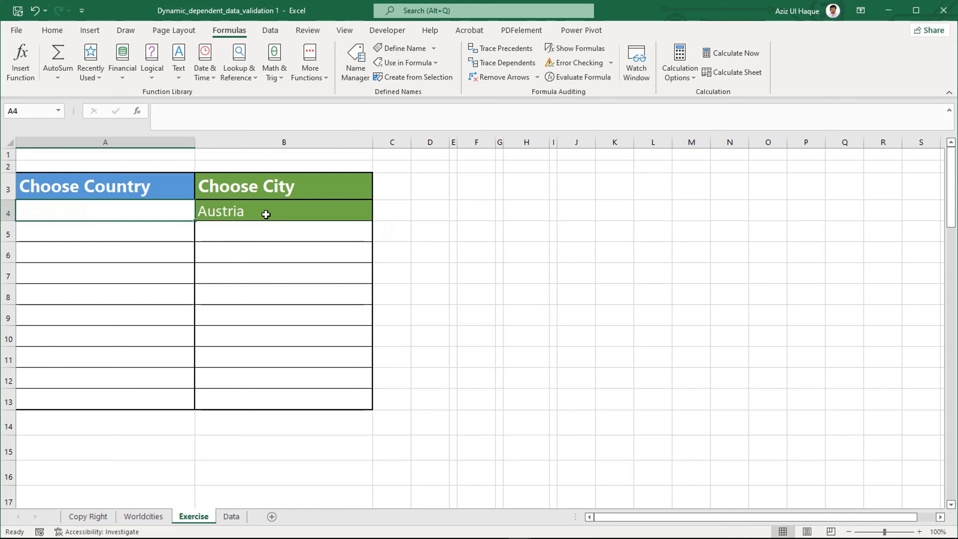
{"action": "left_click", "coordinate": [265, 212]}
{"action": "key", "text": "Delete"}
Step: Apply a List data validation to cell A4 with the named range =Country as its source
{"action": "left_click", "coordinate": [100, 212]}
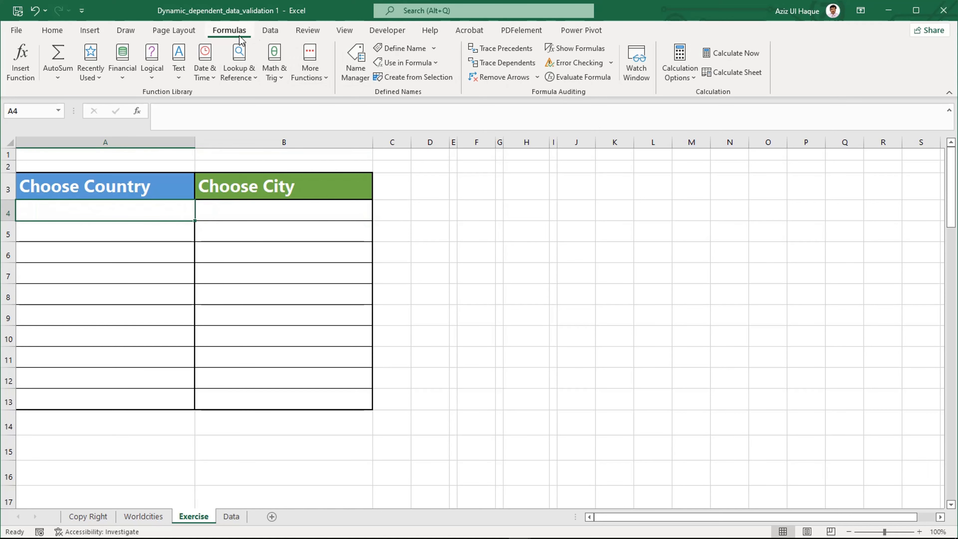
{"action": "left_click", "coordinate": [270, 30]}
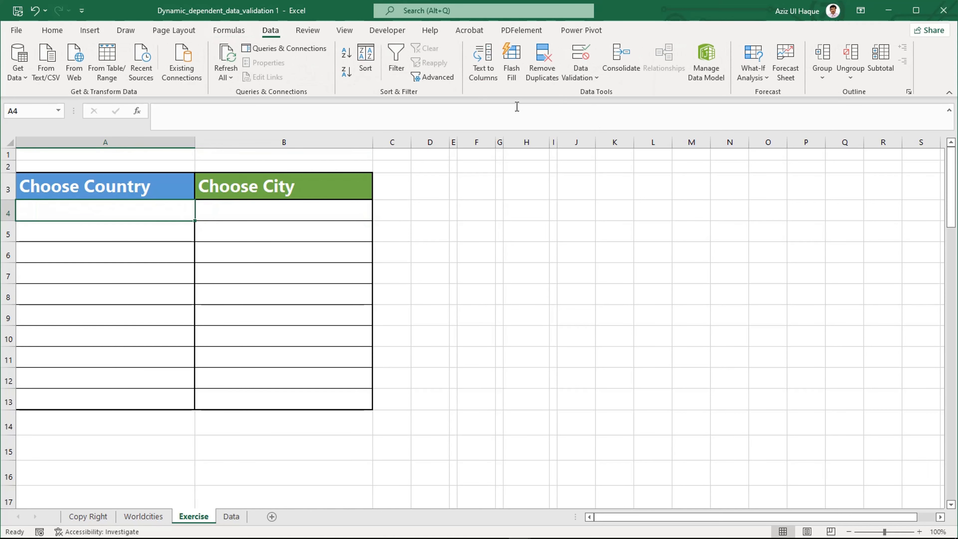
{"action": "left_click", "coordinate": [586, 57]}
{"action": "left_click", "coordinate": [564, 161]}
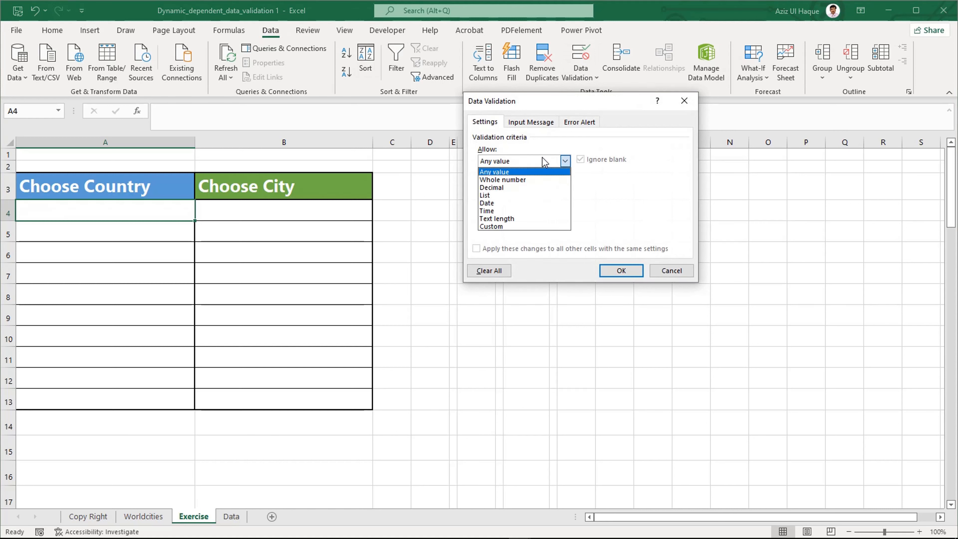
{"action": "left_click", "coordinate": [523, 196]}
{"action": "left_click", "coordinate": [522, 210]}
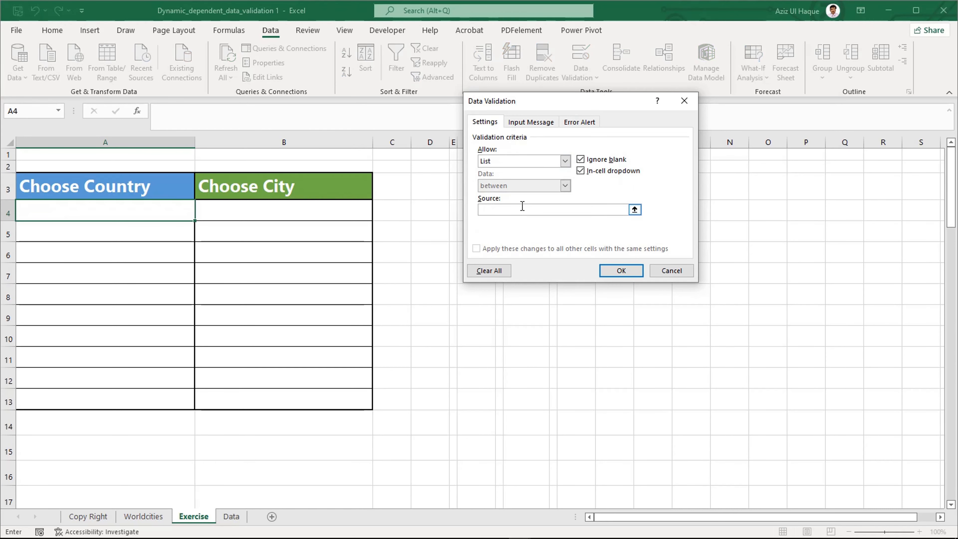
{"action": "type", "text": "="}
{"action": "key", "text": "F3"}
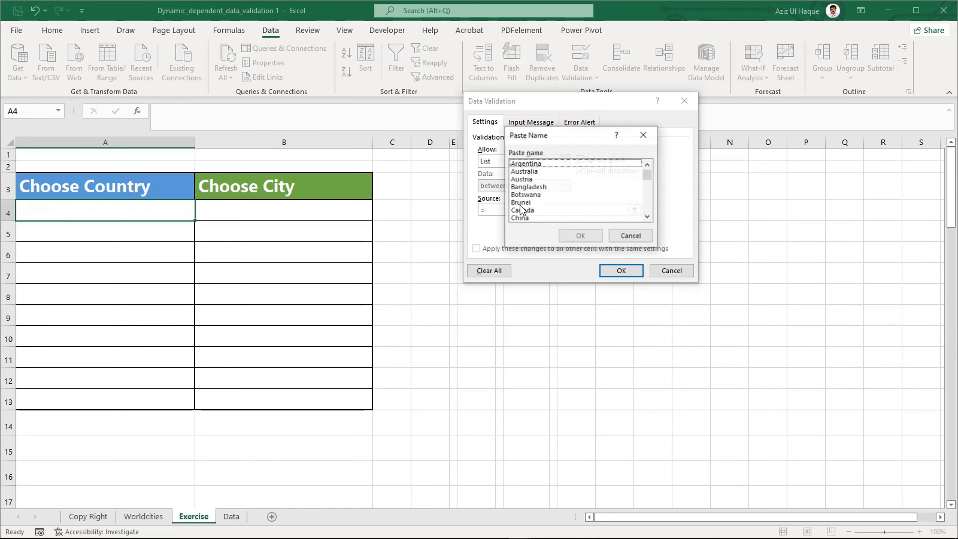
{"action": "left_click", "coordinate": [647, 217]}
{"action": "left_click", "coordinate": [647, 217]}
{"action": "left_click", "coordinate": [536, 210]}
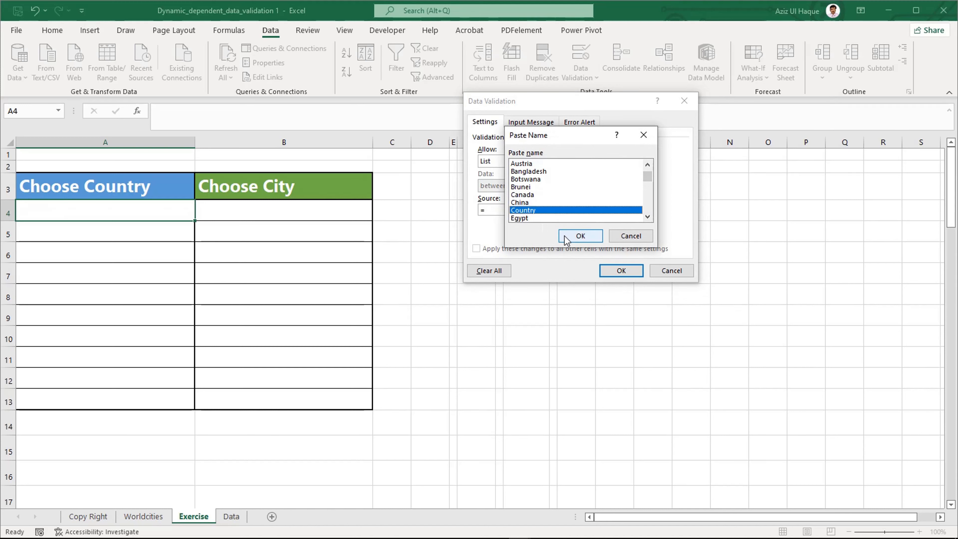
{"action": "left_click", "coordinate": [581, 235]}
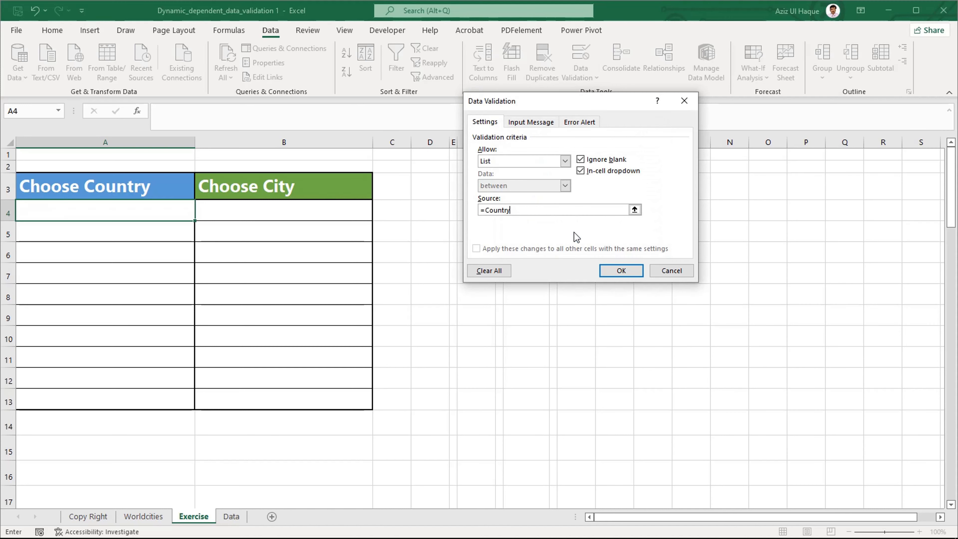
{"action": "left_click", "coordinate": [617, 271]}
Step: Apply a List data validation to the Choose City cell B4 with =indirect($A4) as its source
{"action": "left_click", "coordinate": [290, 212]}
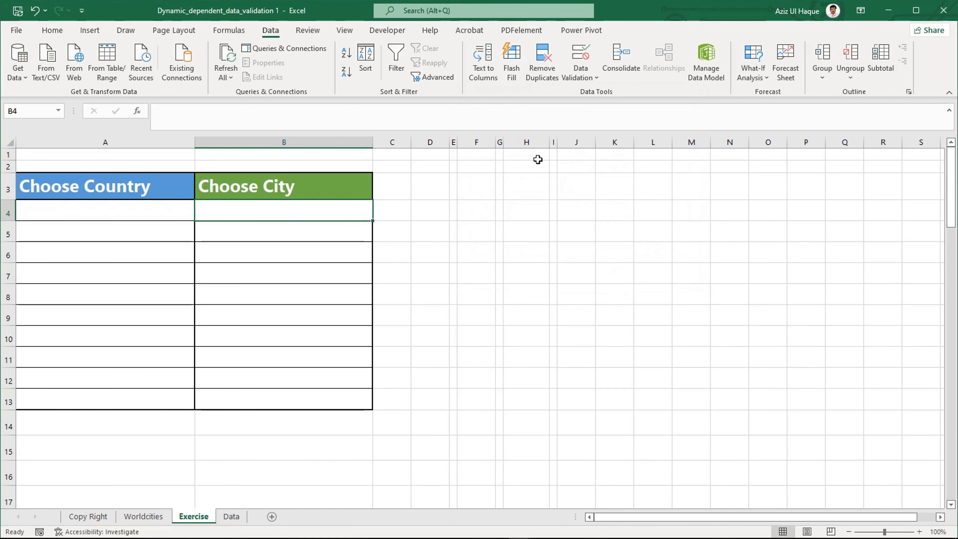
{"action": "left_click", "coordinate": [578, 59]}
{"action": "left_click", "coordinate": [530, 166]}
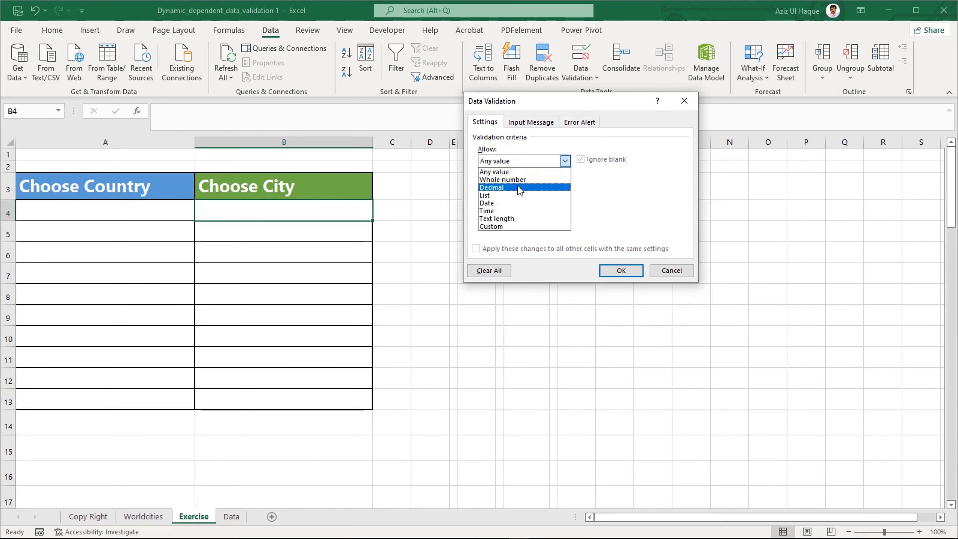
{"action": "left_click", "coordinate": [516, 195]}
{"action": "left_click", "coordinate": [510, 210]}
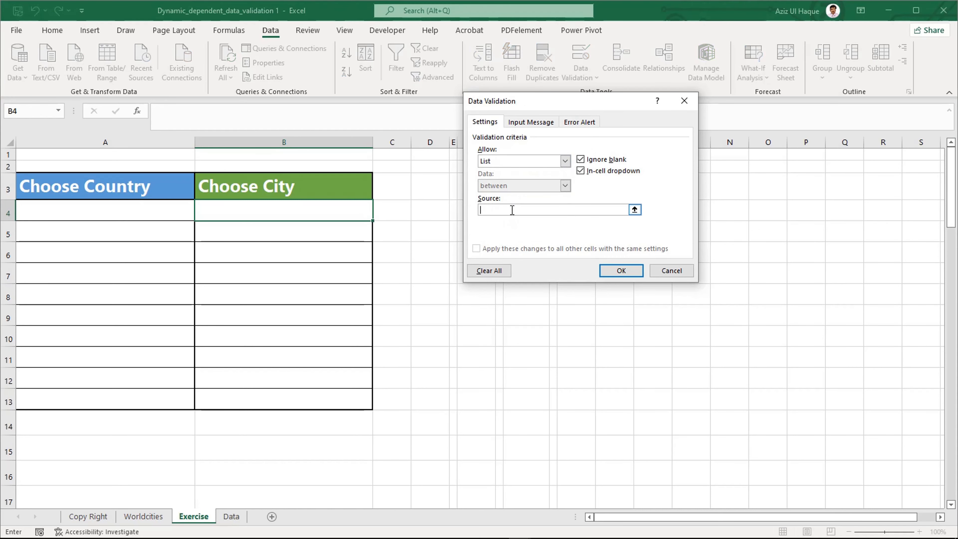
{"action": "type", "text": "=indirect("}
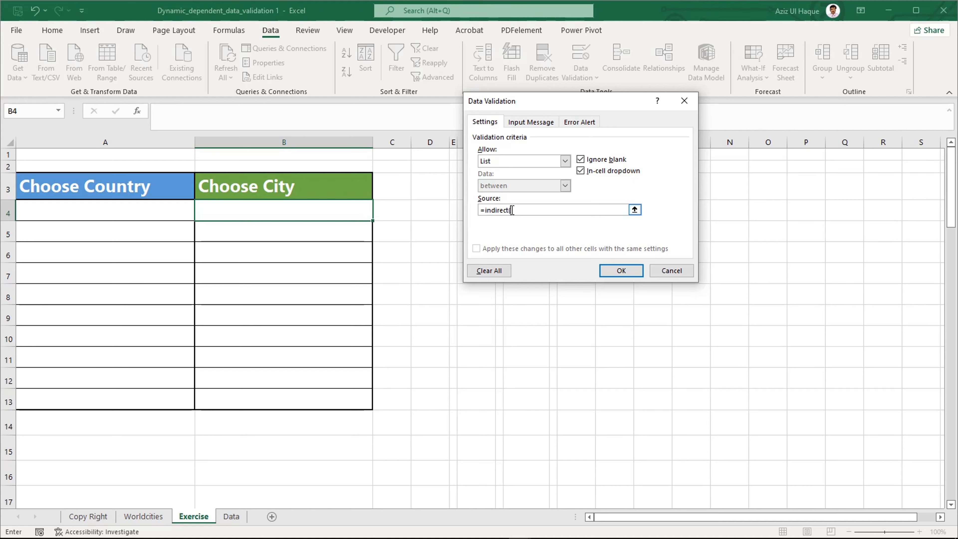
{"action": "left_click", "coordinate": [140, 213]}
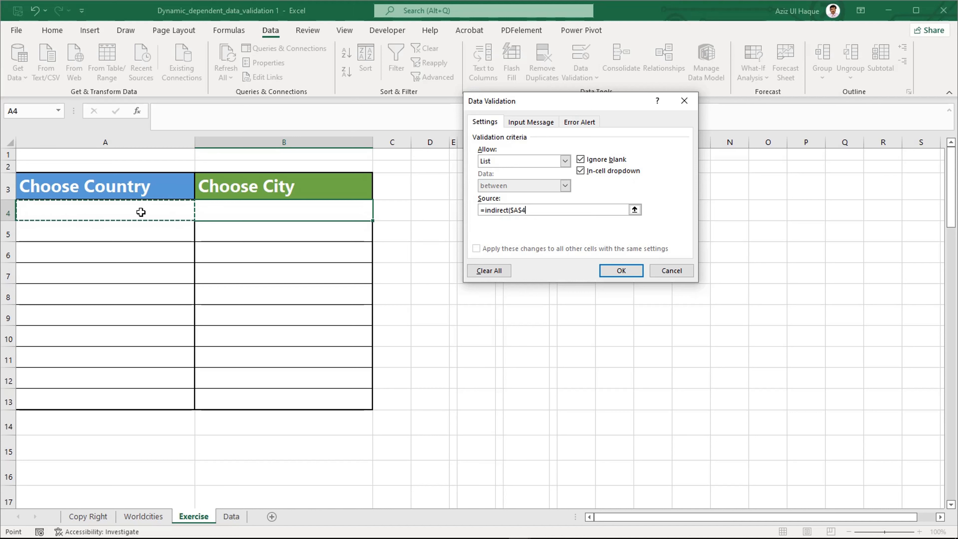
{"action": "key", "text": "F4"}
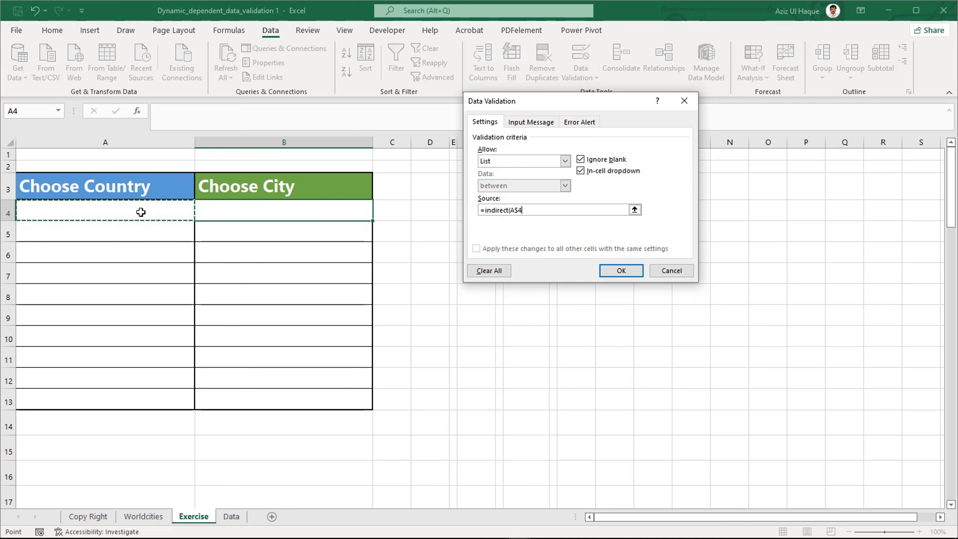
{"action": "key", "text": "F4"}
{"action": "key", "text": "F4"}
{"action": "key", "text": "F4"}
{"action": "key", "text": "F4"}
{"action": "key", "text": "F4"}
{"action": "type", "text": ")"}
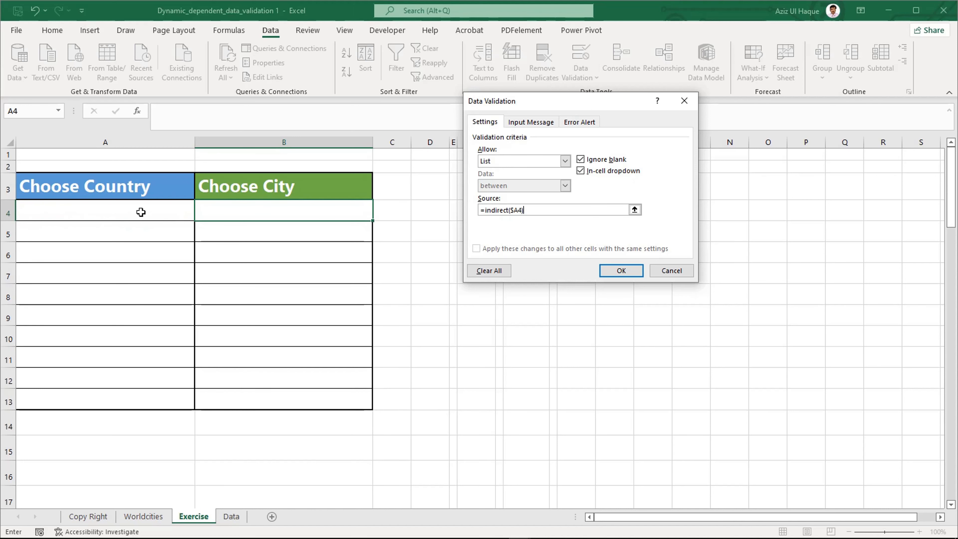
{"action": "left_click", "coordinate": [622, 271]}
{"action": "left_click", "coordinate": [458, 309]}
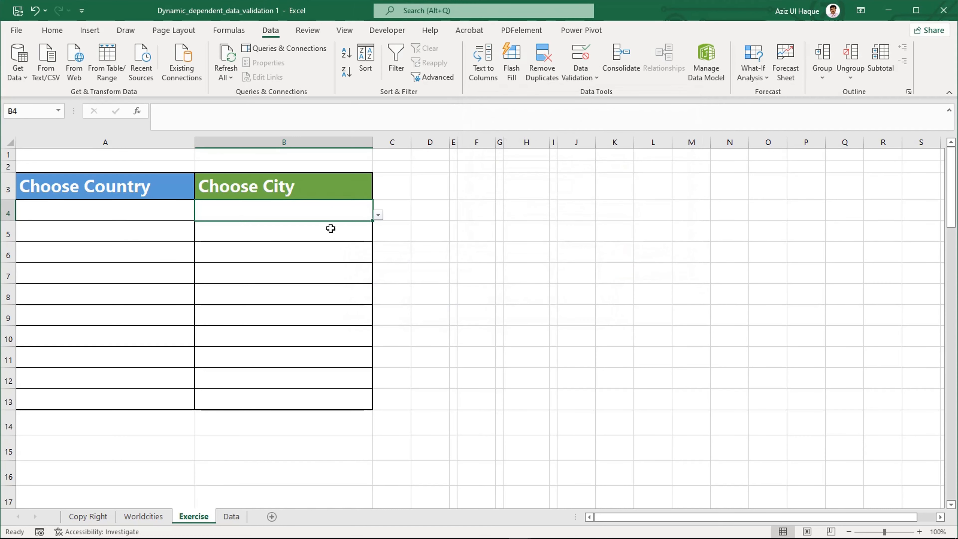
Step: Test the dependent lists by choosing Austria in A4 and Alkoven in B4 from their drop-downs
{"action": "left_click", "coordinate": [167, 215]}
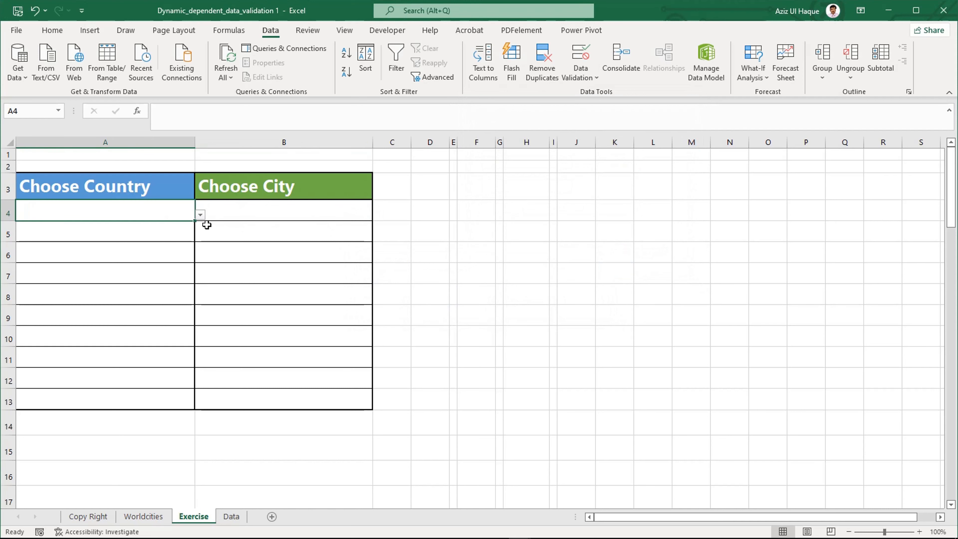
{"action": "left_click", "coordinate": [200, 214]}
{"action": "left_click", "coordinate": [150, 246]}
{"action": "left_click", "coordinate": [238, 216]}
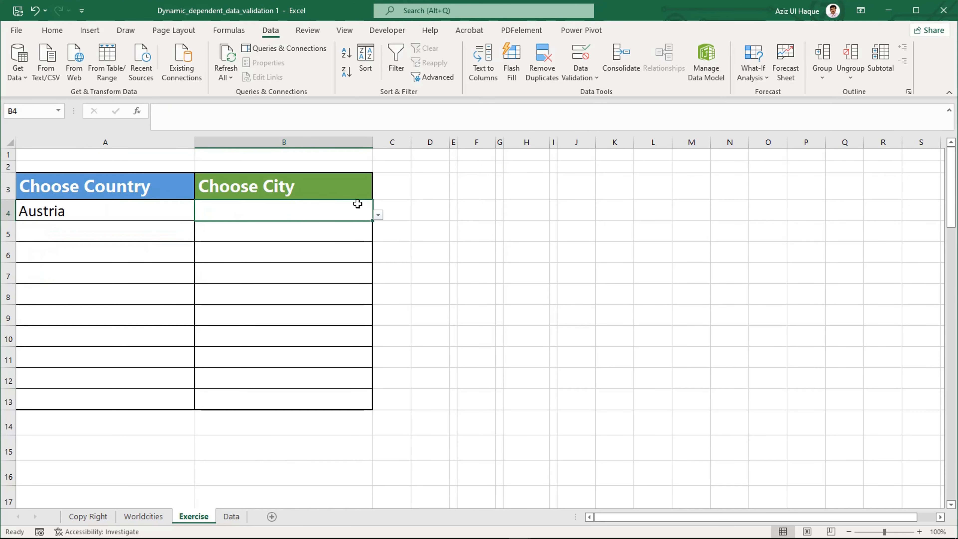
{"action": "left_click", "coordinate": [378, 214]}
{"action": "left_click", "coordinate": [306, 248]}
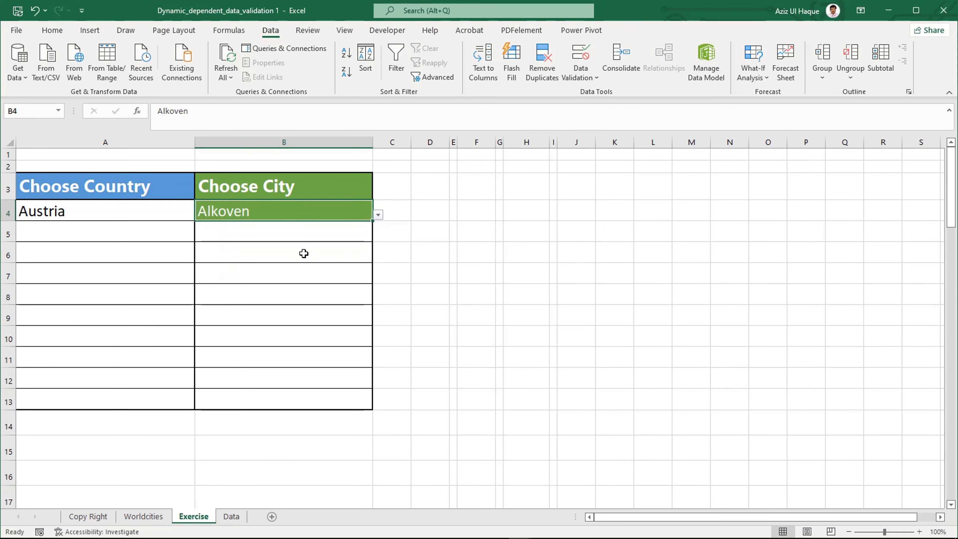
{"action": "left_click", "coordinate": [280, 254]}
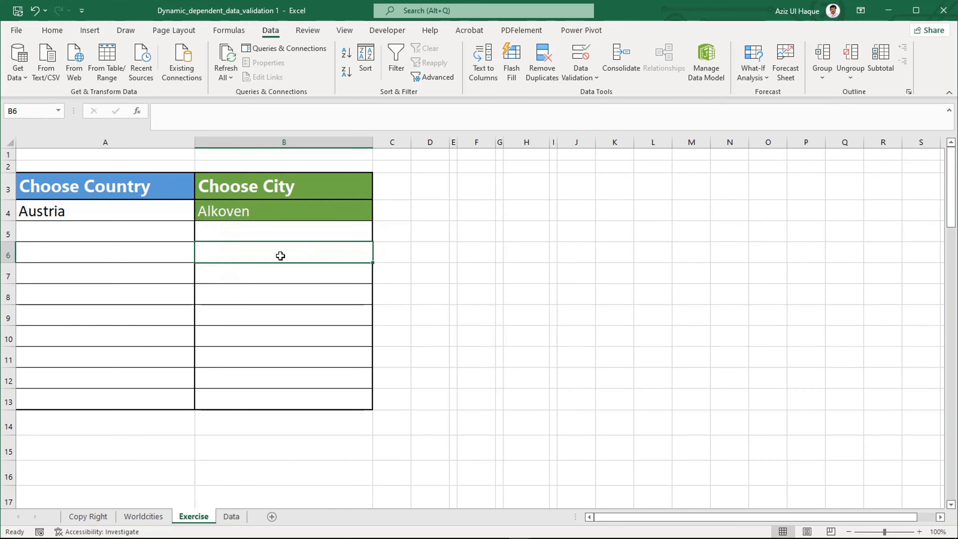
{"action": "left_click", "coordinate": [233, 209]}
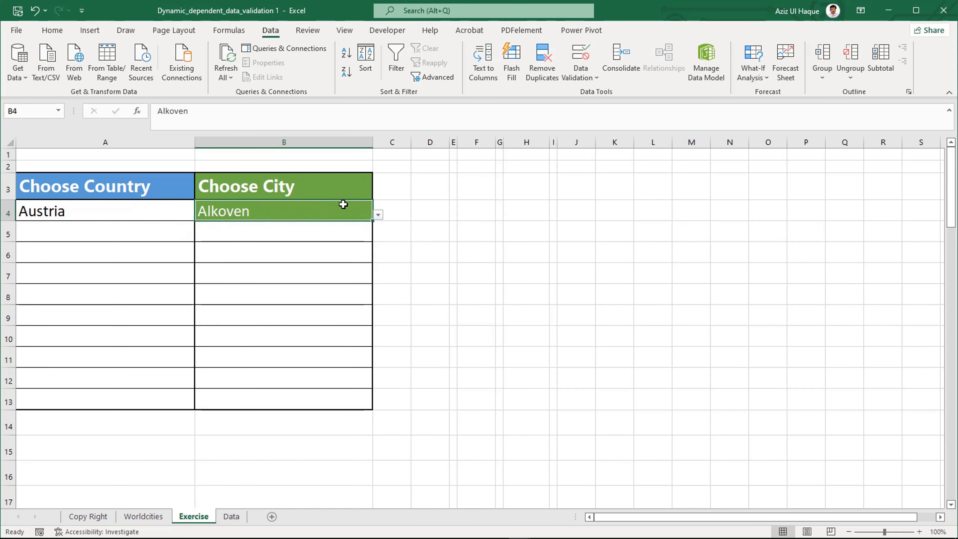
Step: Fill A4 down into A5 and choose Belgium there, and fill B4 down into B5
{"action": "left_click", "coordinate": [124, 232]}
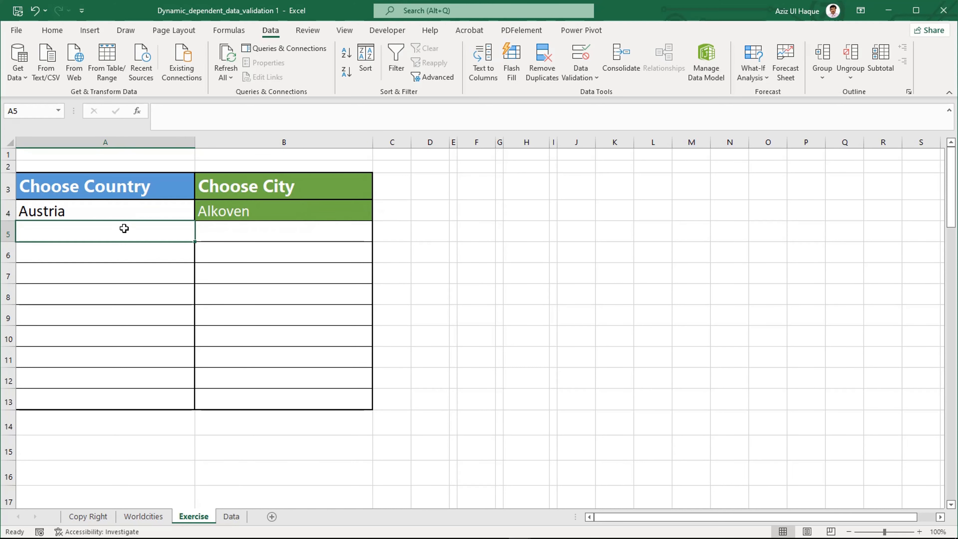
{"action": "key", "text": "ctrl+d"}
{"action": "left_click", "coordinate": [200, 236]}
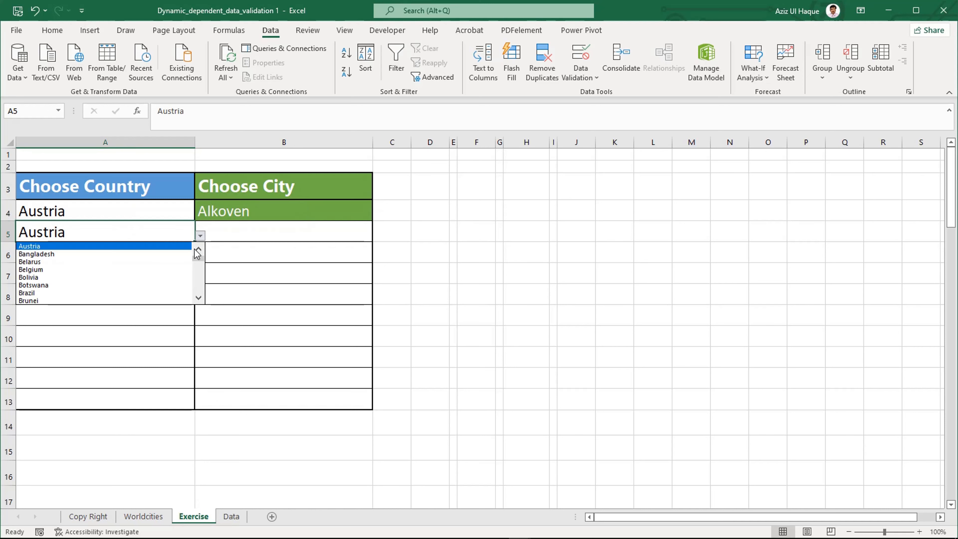
{"action": "left_click", "coordinate": [145, 273]}
{"action": "left_click", "coordinate": [215, 236]}
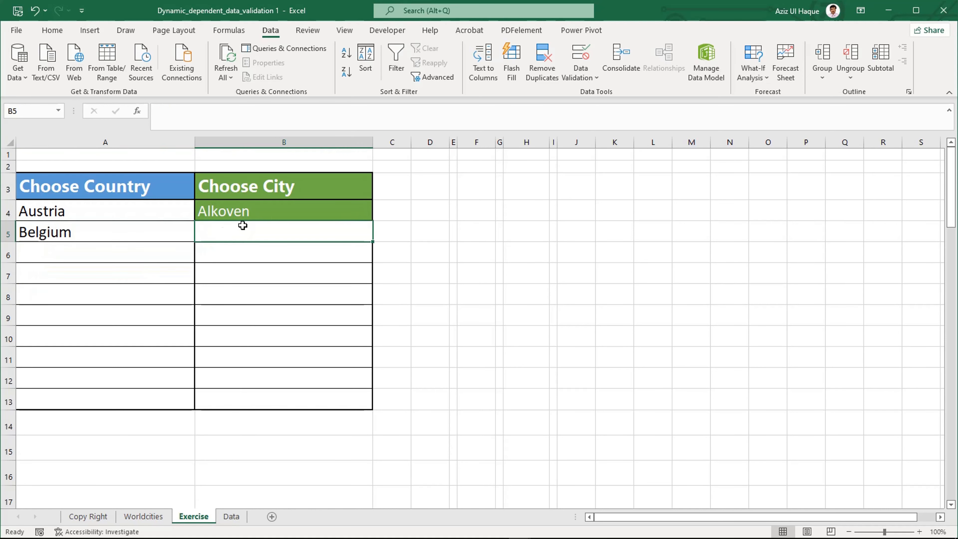
{"action": "key", "text": "ctrl+d"}
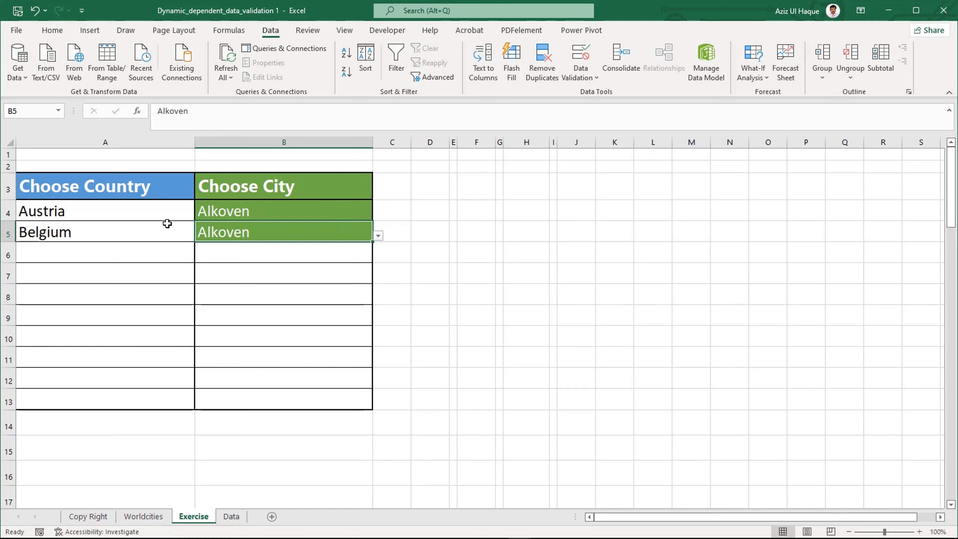
{"action": "left_click", "coordinate": [165, 212]}
{"action": "left_click", "coordinate": [235, 209]}
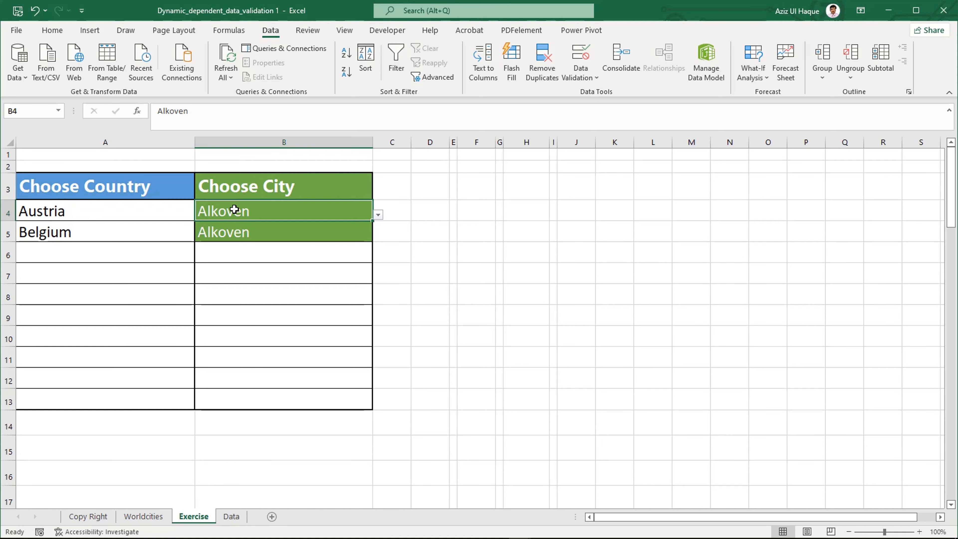
{"action": "left_click", "coordinate": [109, 216]}
{"action": "left_click", "coordinate": [244, 234]}
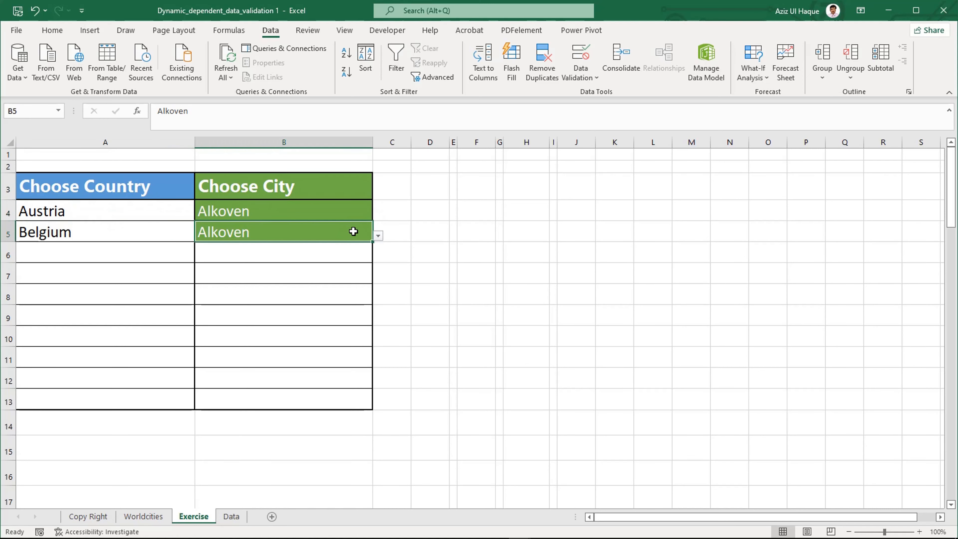
{"action": "left_click", "coordinate": [156, 241]}
Step: On the Data sheet, convert the Country list A3:A63 into a table with headers
{"action": "left_click", "coordinate": [231, 516]}
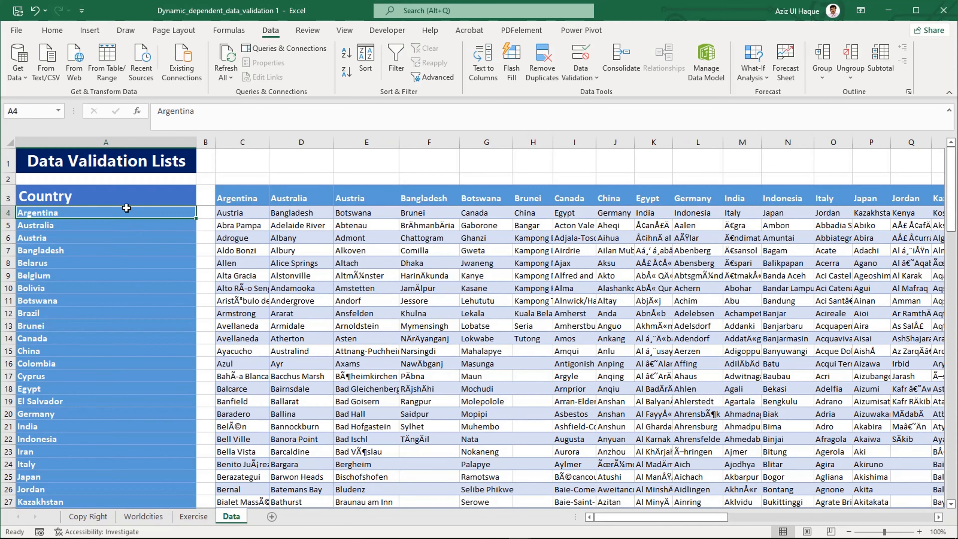
{"action": "left_click", "coordinate": [125, 200]}
{"action": "key", "text": "ctrl+shift+Down"}
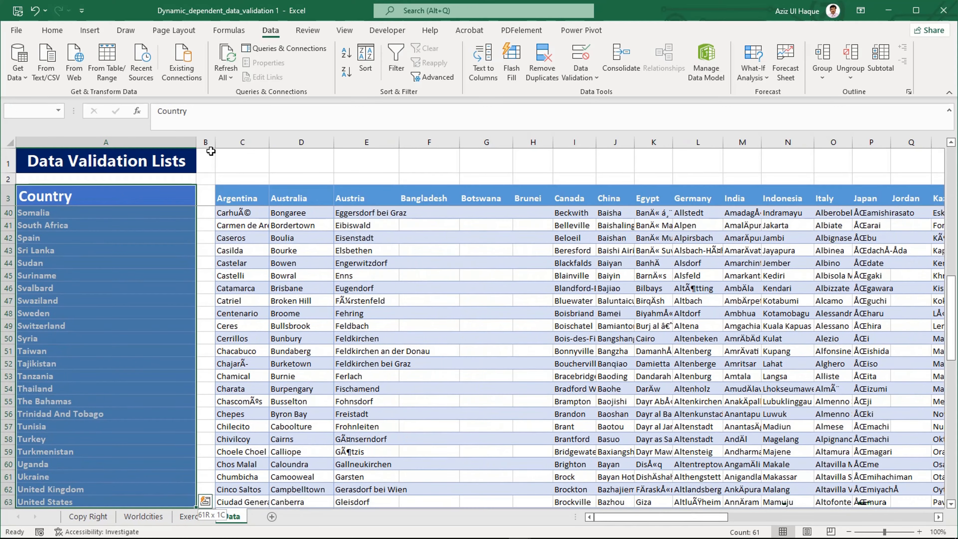
{"action": "left_click", "coordinate": [100, 31]}
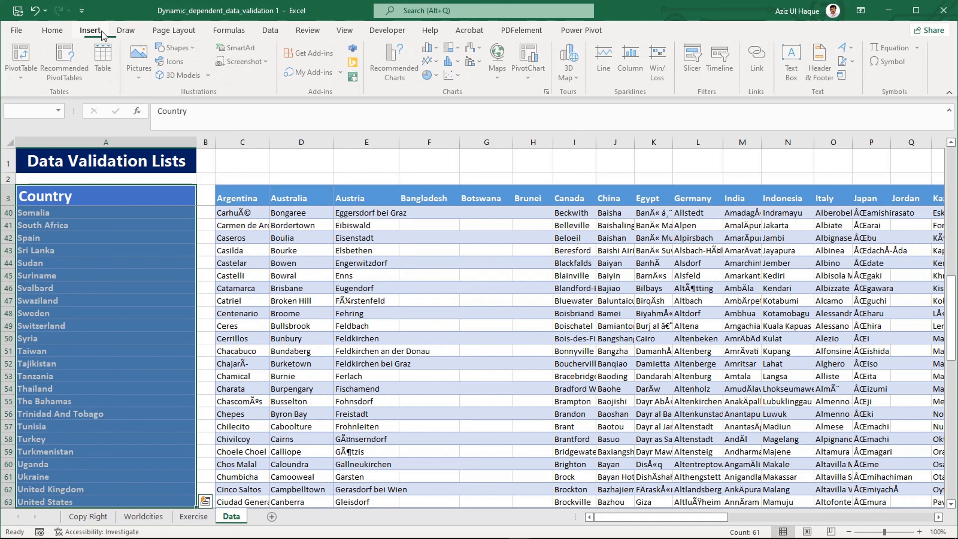
{"action": "left_click", "coordinate": [106, 59]}
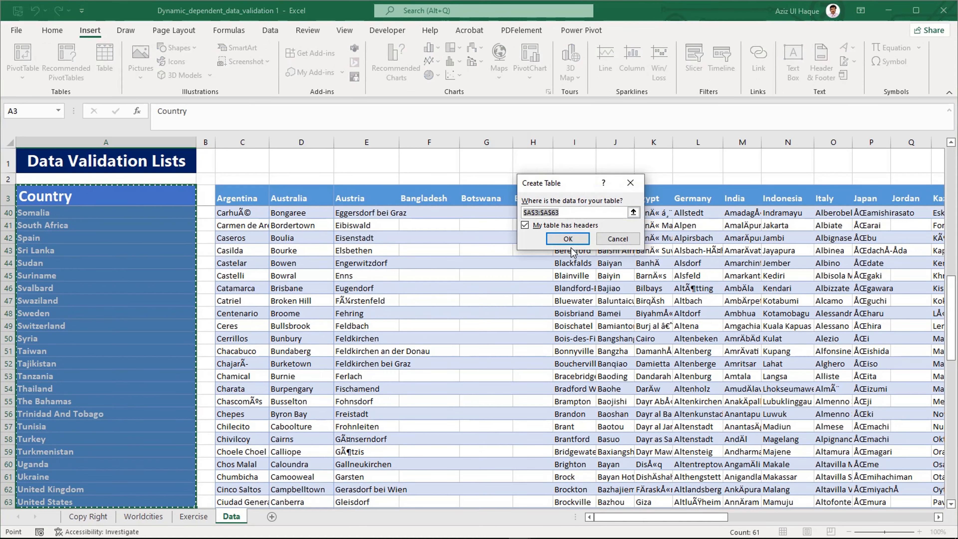
{"action": "left_click", "coordinate": [569, 240]}
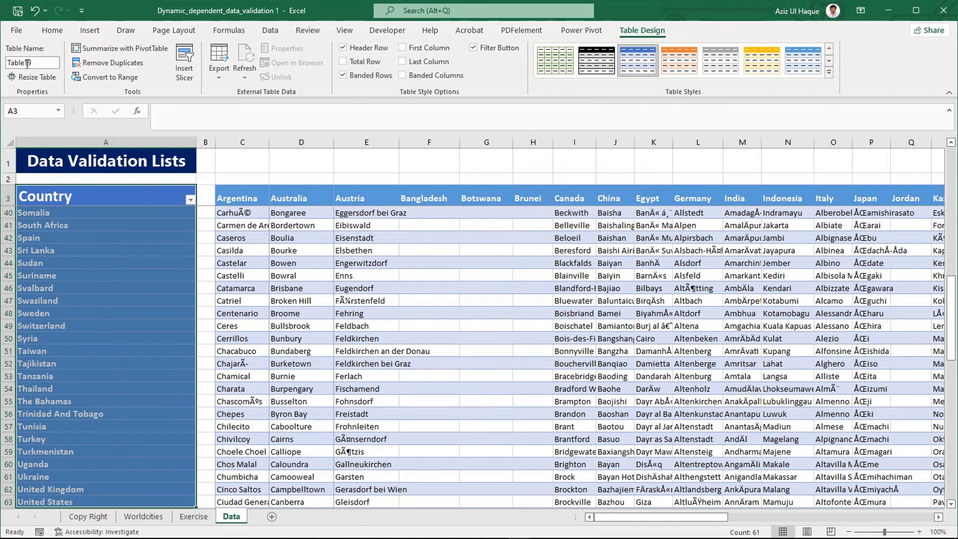
Step: Rename the Country table as listcountry
{"action": "left_click", "coordinate": [39, 64]}
{"action": "key", "text": "Return"}
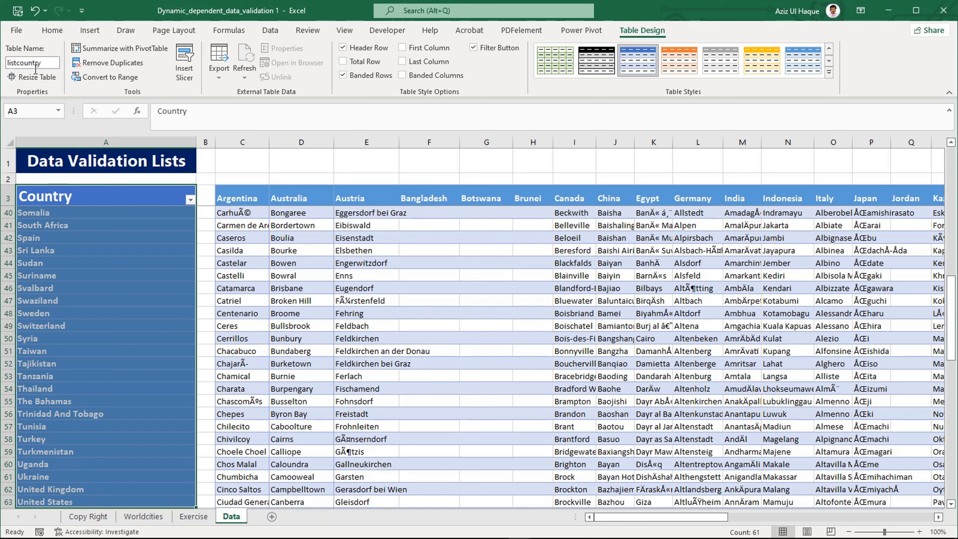
{"action": "left_click", "coordinate": [88, 279]}
Step: On the Exercise sheet, fill A4 down into A5, and choose Bangladesh in A5 and Chattogram in B5
{"action": "left_click", "coordinate": [192, 517]}
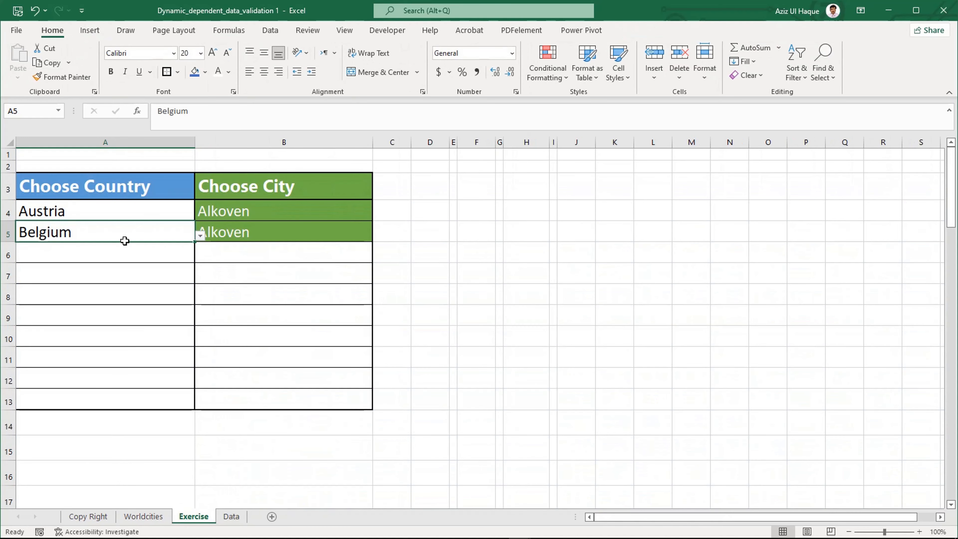
{"action": "key", "text": "ctrl+d"}
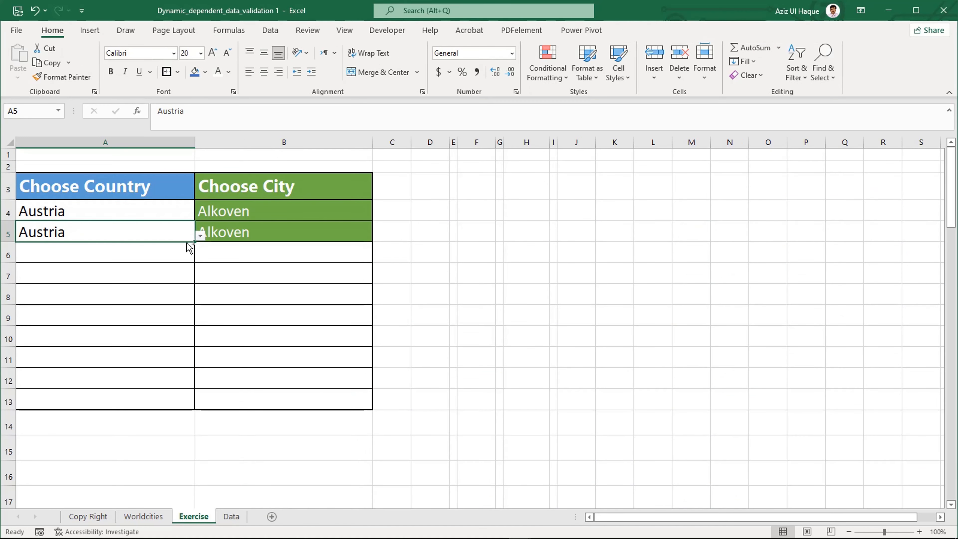
{"action": "left_click", "coordinate": [199, 235]}
{"action": "left_click", "coordinate": [38, 273]}
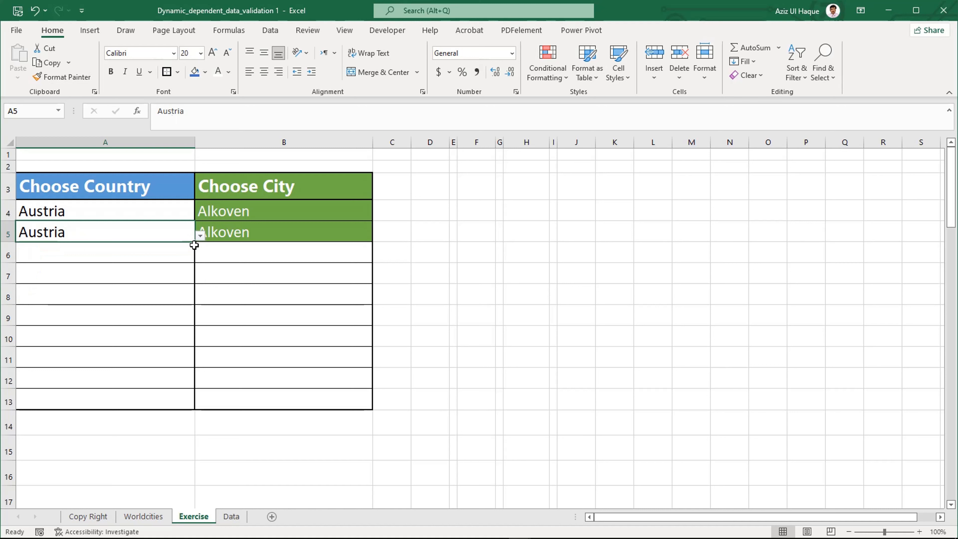
{"action": "left_click", "coordinate": [250, 231]}
{"action": "left_click", "coordinate": [378, 236]}
{"action": "left_click", "coordinate": [332, 262]}
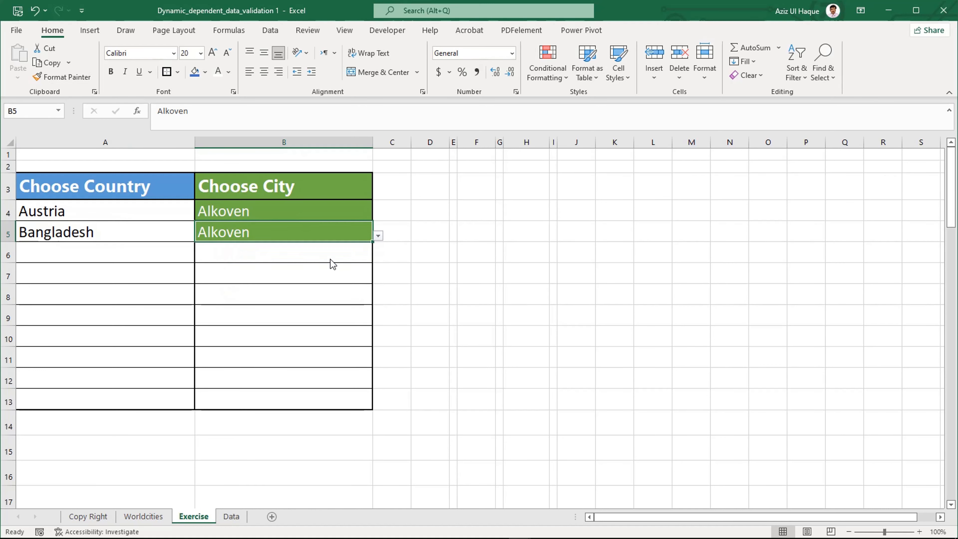
{"action": "left_click", "coordinate": [157, 254]}
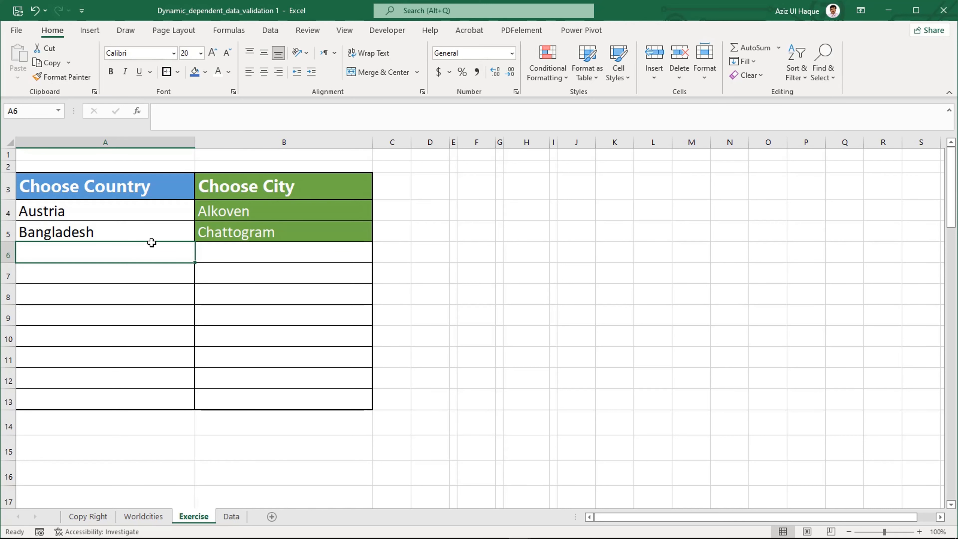
{"action": "left_click", "coordinate": [272, 235]}
Step: Fill the row 5 drop-down cells down into A6 and B6, choosing Botswana as country and Kanye as city
{"action": "left_click", "coordinate": [133, 255]}
{"action": "key", "text": "ctrl+d"}
{"action": "left_click", "coordinate": [200, 257]}
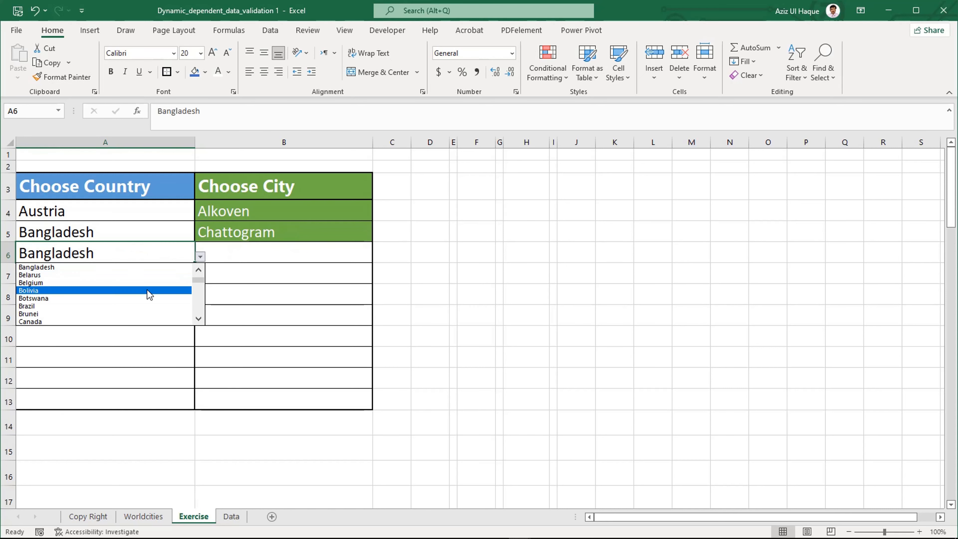
{"action": "left_click", "coordinate": [145, 298]}
{"action": "left_click", "coordinate": [220, 256]}
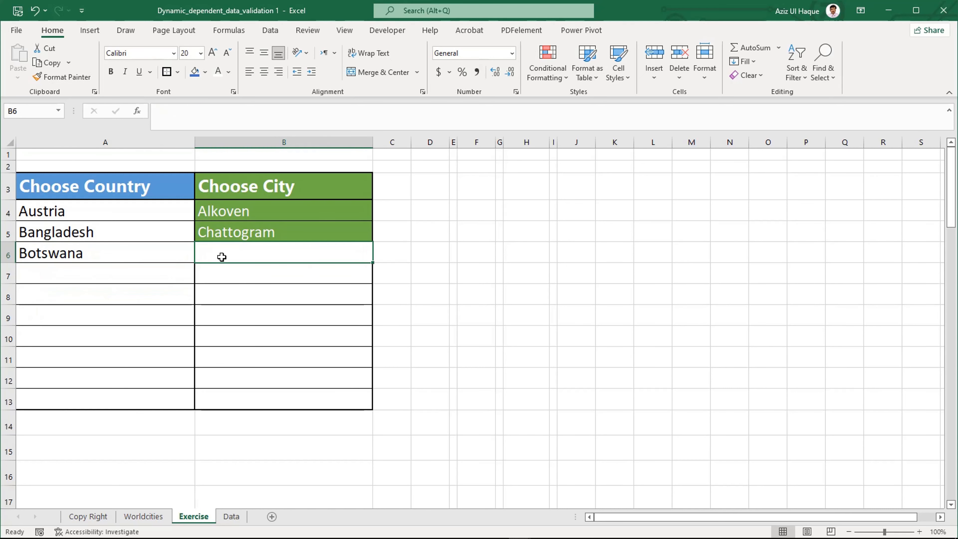
{"action": "key", "text": "ctrl+d"}
{"action": "left_click", "coordinate": [378, 256]}
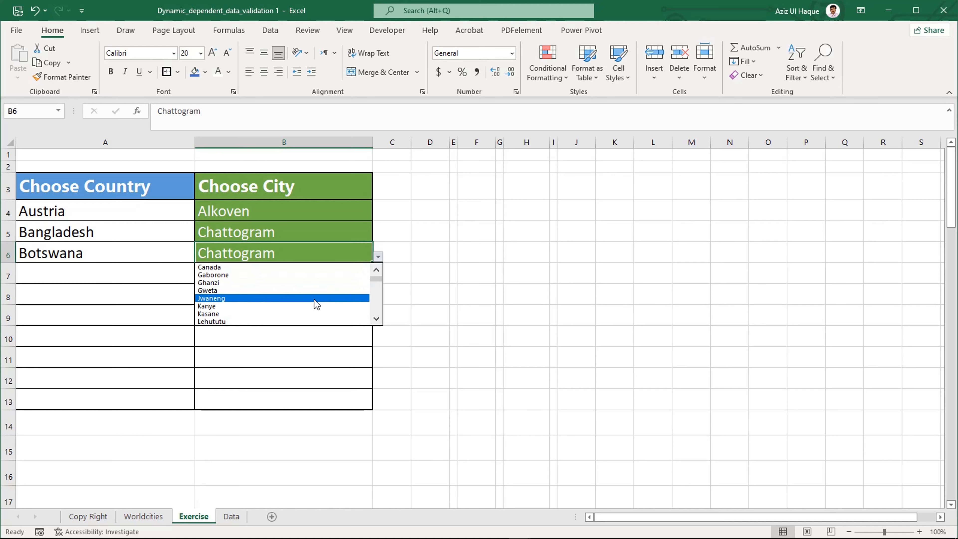
{"action": "left_click", "coordinate": [312, 306]}
{"action": "left_click", "coordinate": [289, 294]}
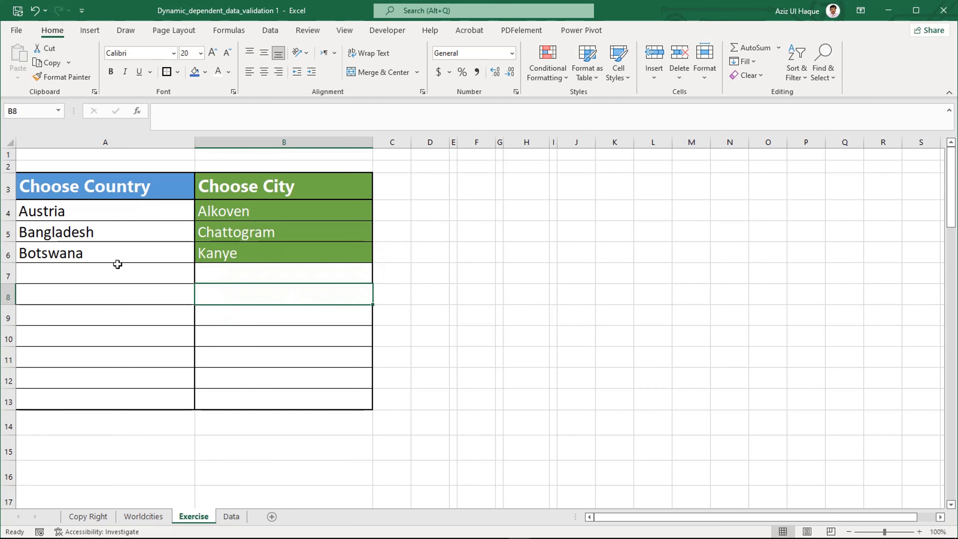
{"action": "left_click", "coordinate": [129, 258]}
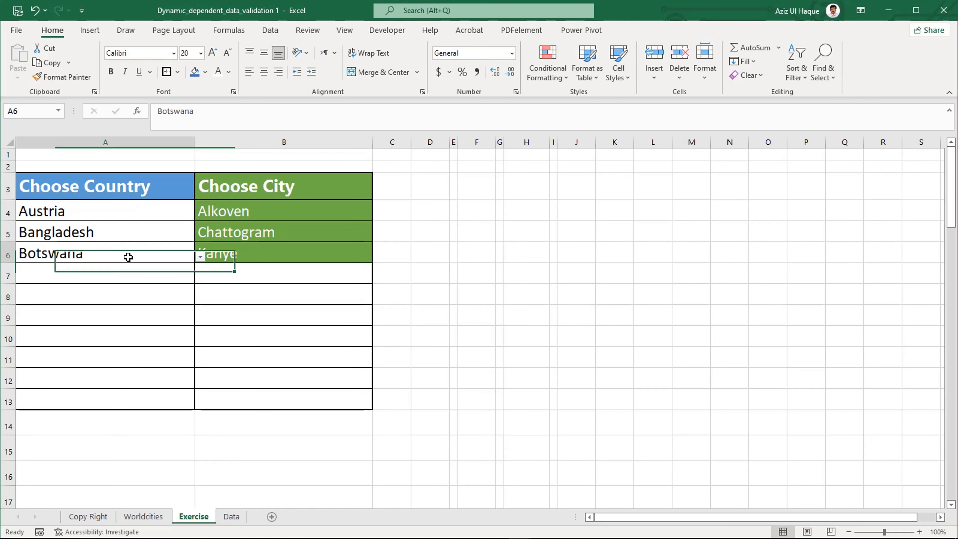
Step: Change row 6 to Indonesia as the country in A6 and Amuntai as the city in B6
{"action": "left_click", "coordinate": [200, 257]}
{"action": "left_click_drag", "start_coordinate": [203, 283], "coordinate": [201, 287]}
{"action": "scroll", "coordinate": [201, 287], "scroll_direction": "up", "scroll_amount": 2}
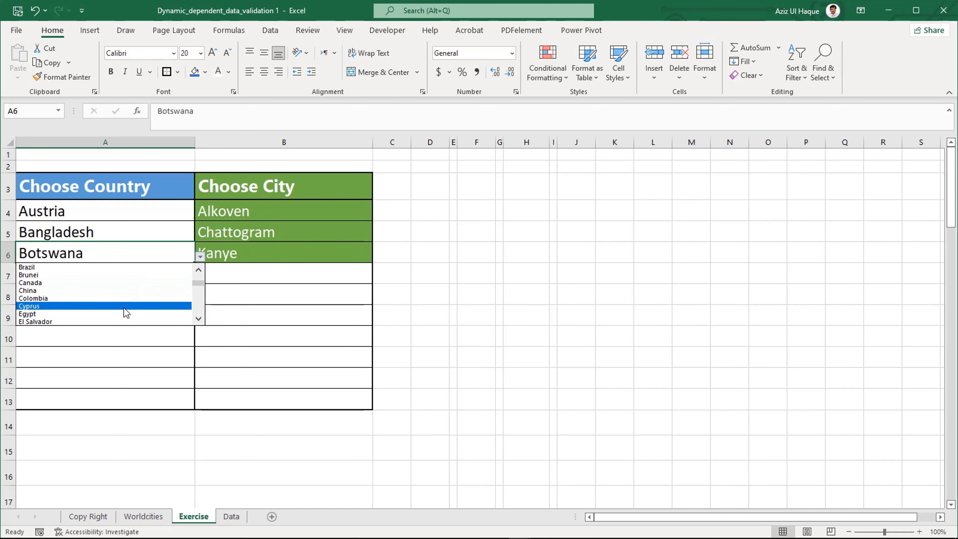
{"action": "left_click", "coordinate": [199, 318]}
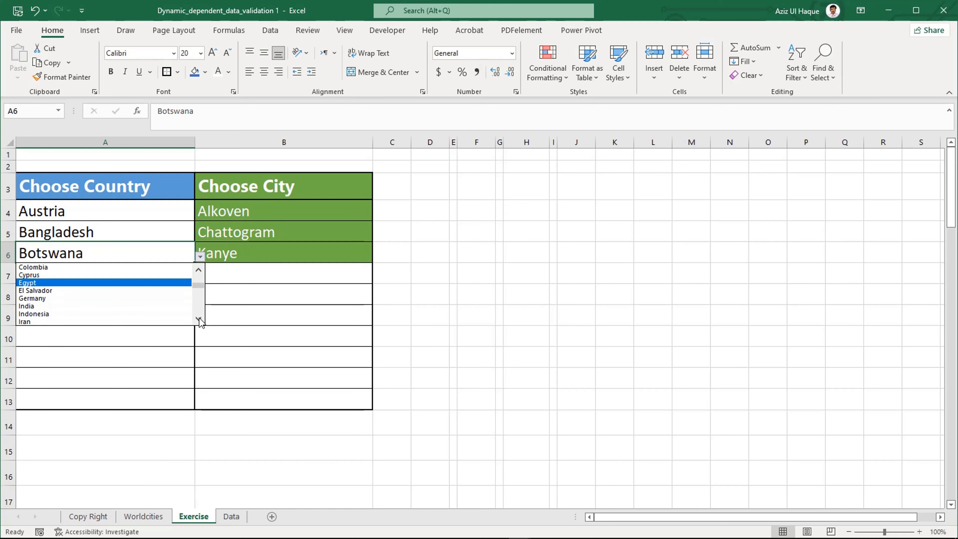
{"action": "left_click", "coordinate": [85, 277]}
{"action": "left_click", "coordinate": [266, 252]}
{"action": "left_click", "coordinate": [378, 257]}
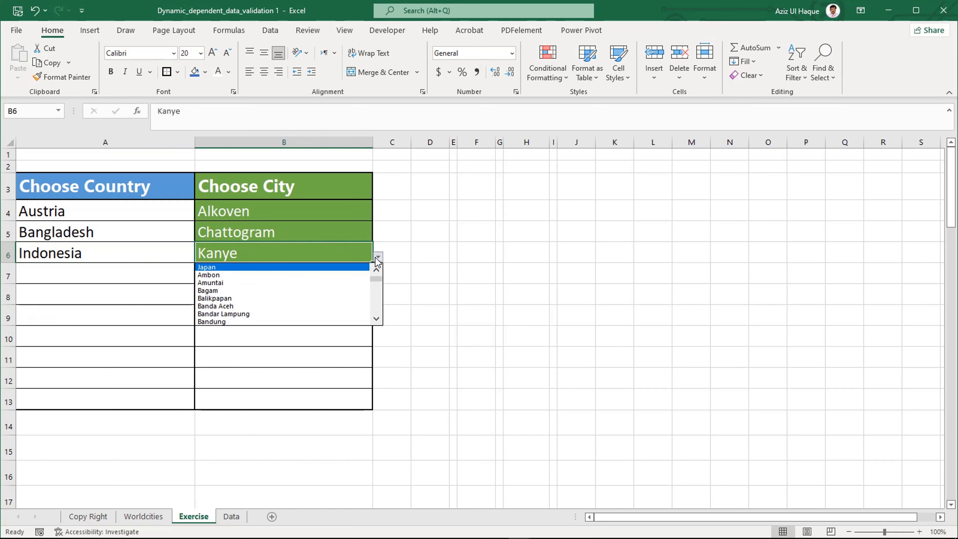
{"action": "left_click", "coordinate": [327, 284]}
{"action": "left_click", "coordinate": [283, 300]}
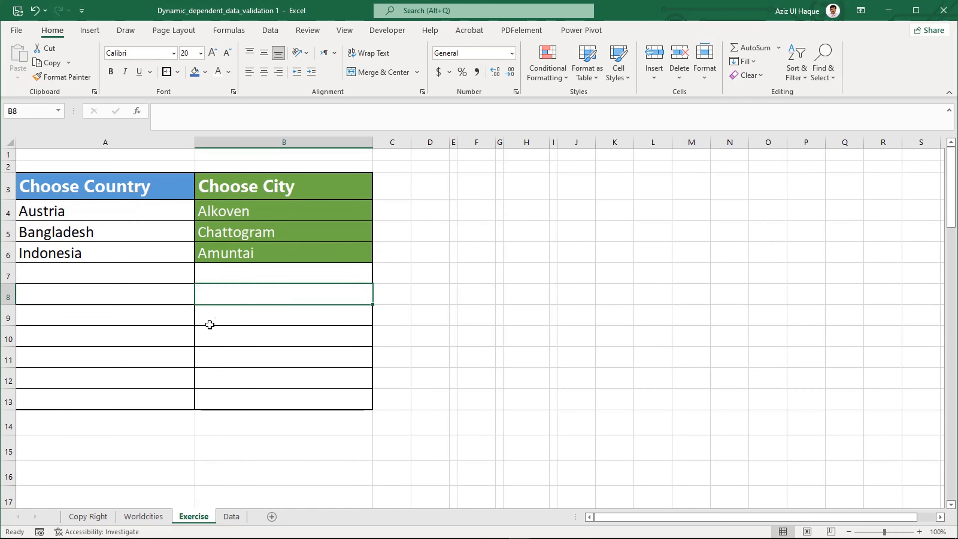
{"action": "left_click", "coordinate": [116, 278]}
{"action": "left_click", "coordinate": [222, 279]}
{"action": "left_click", "coordinate": [166, 279]}
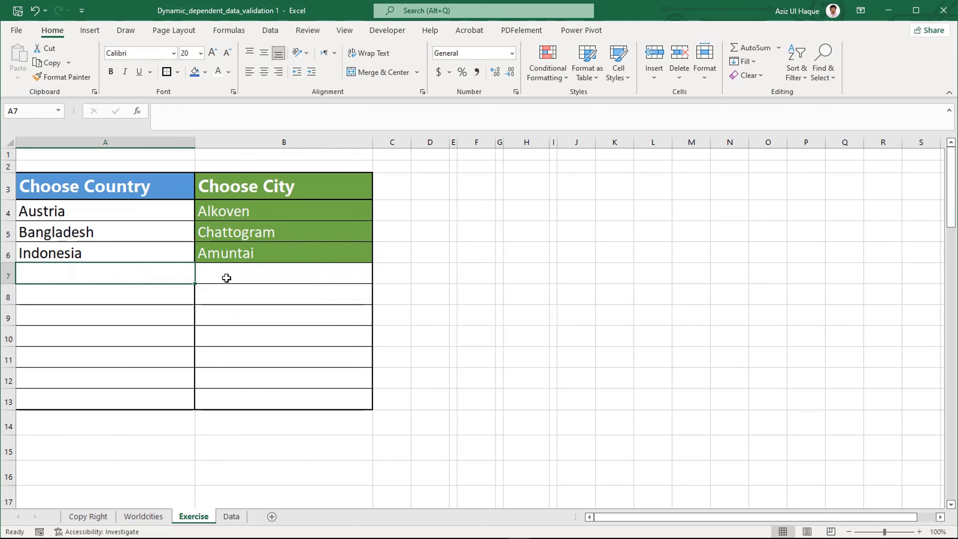
{"action": "left_click", "coordinate": [230, 278]}
{"action": "left_click", "coordinate": [151, 312]}
{"action": "left_click", "coordinate": [202, 296]}
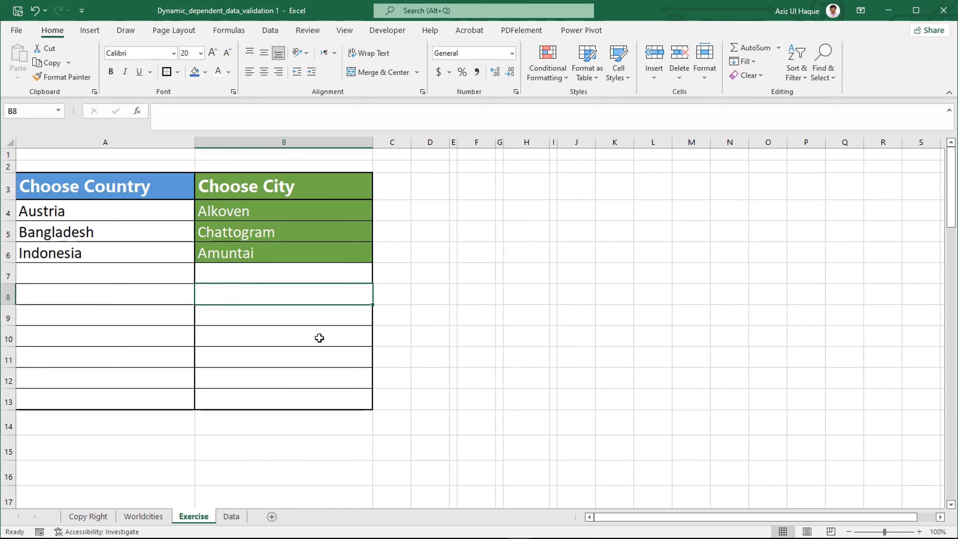
Step: On the Data sheet, examine the Country table and the city columns listed under each country heading beside it
{"action": "left_click", "coordinate": [242, 519]}
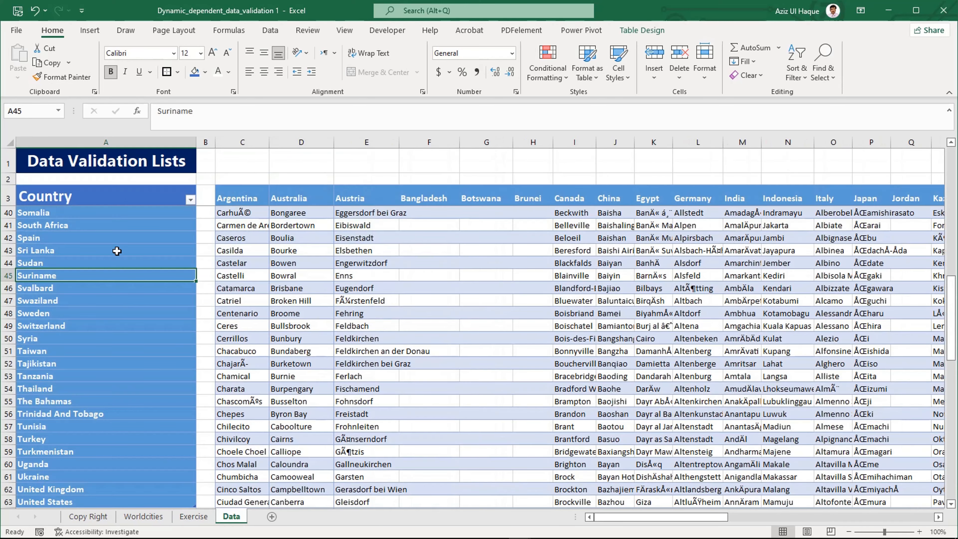
{"action": "left_click", "coordinate": [115, 200]}
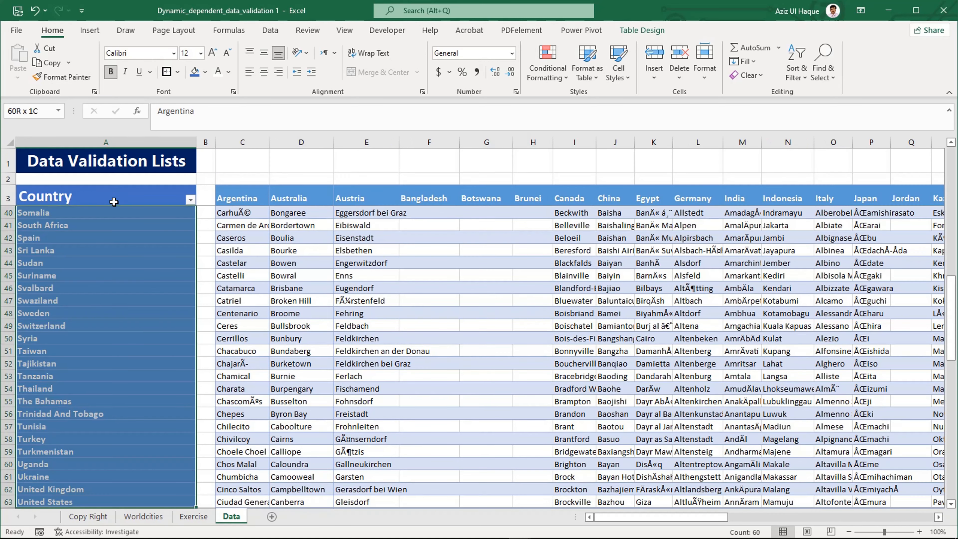
{"action": "left_click", "coordinate": [88, 344]}
{"action": "left_click", "coordinate": [82, 284]}
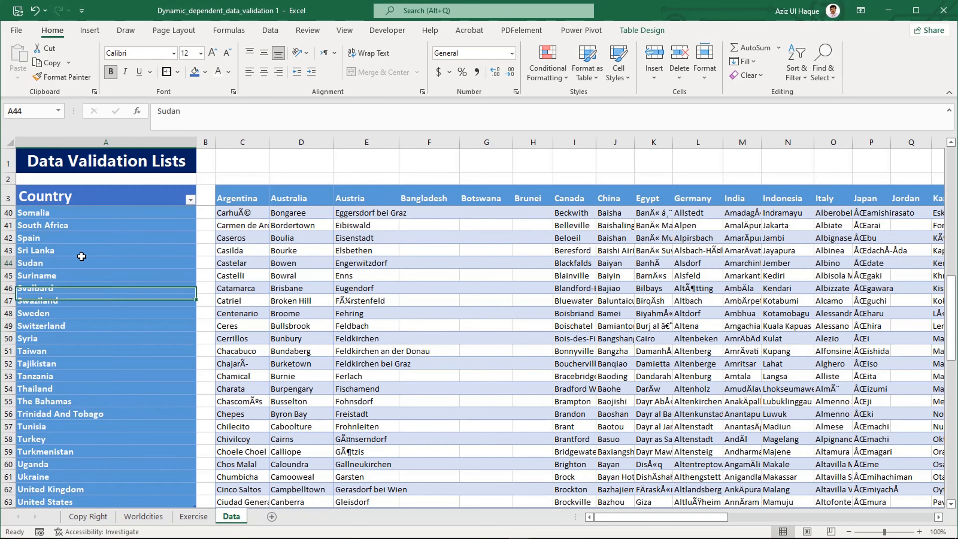
{"action": "left_click", "coordinate": [81, 259]}
{"action": "left_click", "coordinate": [98, 218]}
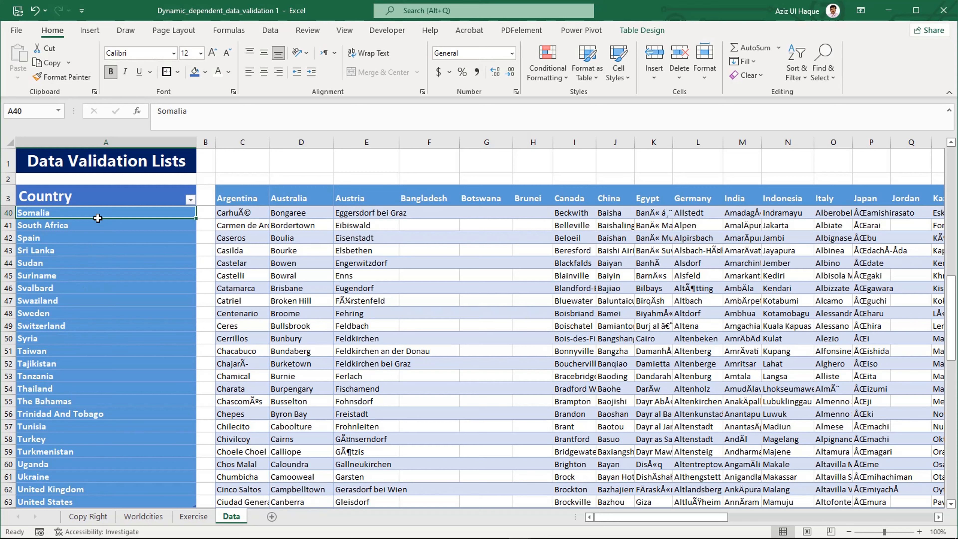
{"action": "left_click_drag", "start_coordinate": [108, 200], "coordinate": [75, 454]}
{"action": "left_click_drag", "start_coordinate": [230, 196], "coordinate": [520, 358]}
{"action": "left_click_drag", "start_coordinate": [746, 364], "coordinate": [746, 363]}
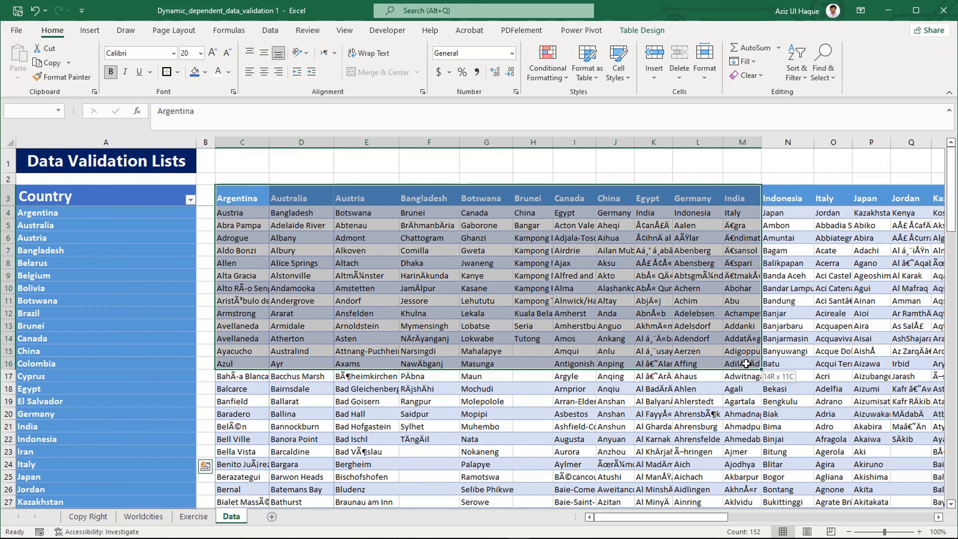
{"action": "left_click", "coordinate": [388, 287]}
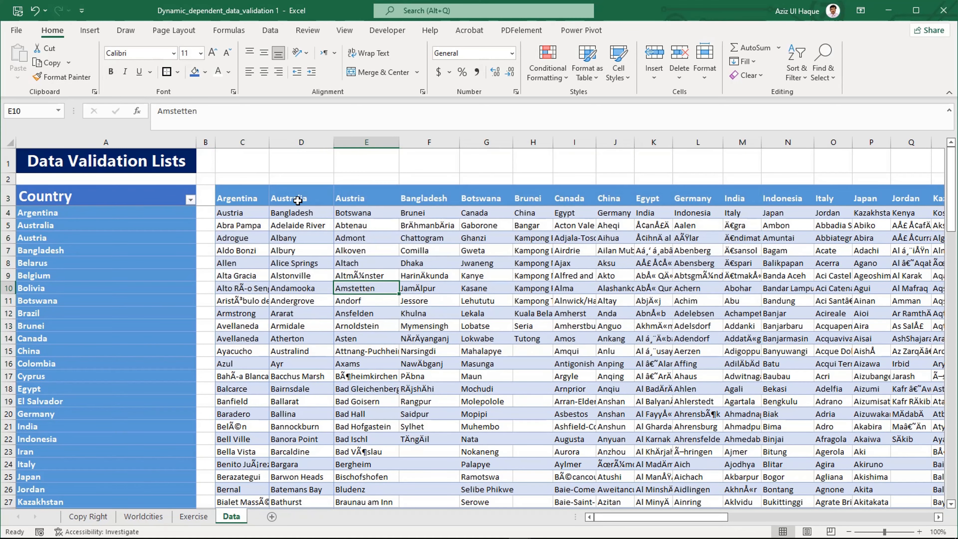
Step: Convert the city lists in C3:AQ102 on the Data sheet into a table with headers
{"action": "left_click", "coordinate": [248, 198]}
{"action": "key", "text": "ctrl+shift+Right"}
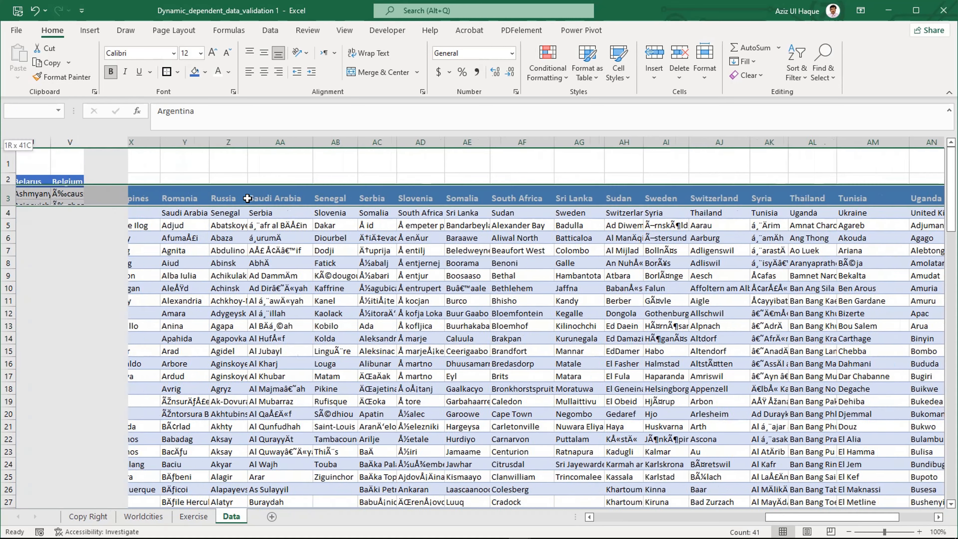
{"action": "key", "text": "ctrl+shift+Down"}
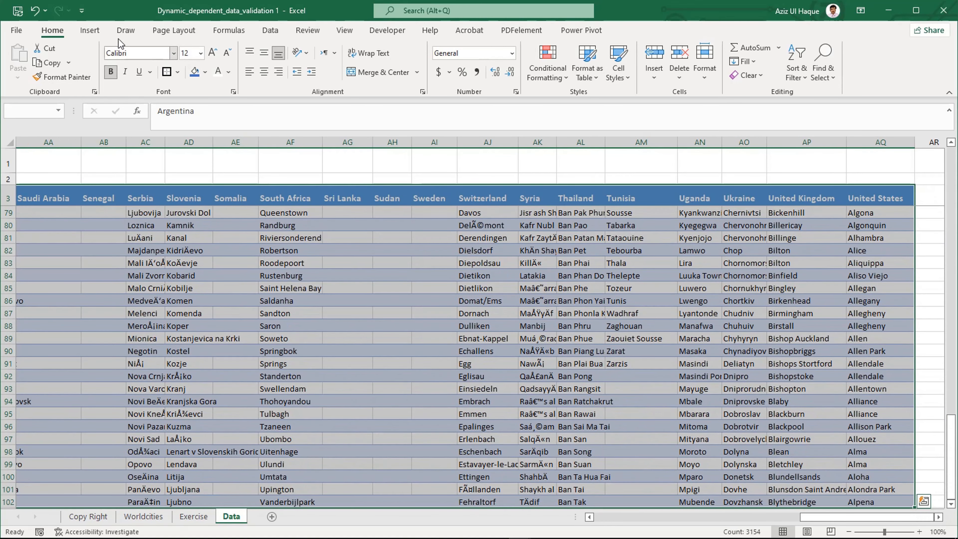
{"action": "left_click", "coordinate": [90, 31]}
{"action": "left_click", "coordinate": [105, 61]}
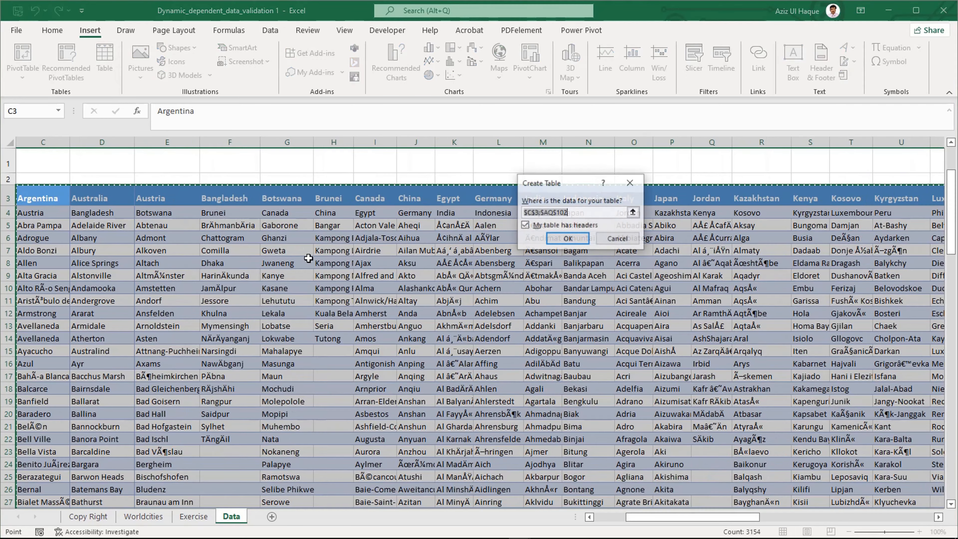
{"action": "left_click", "coordinate": [566, 238]}
{"action": "left_click", "coordinate": [571, 279]}
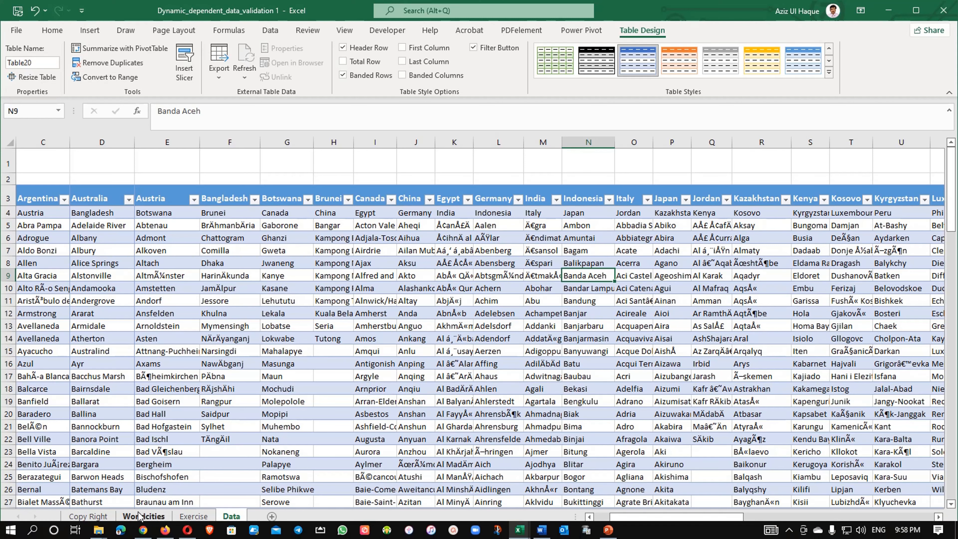
Step: On the Exercise sheet, fill the row 6 drop-down cells down into A7 and B7, choosing Banda Aceh in B7
{"action": "left_click", "coordinate": [183, 517]}
{"action": "left_click", "coordinate": [152, 287]}
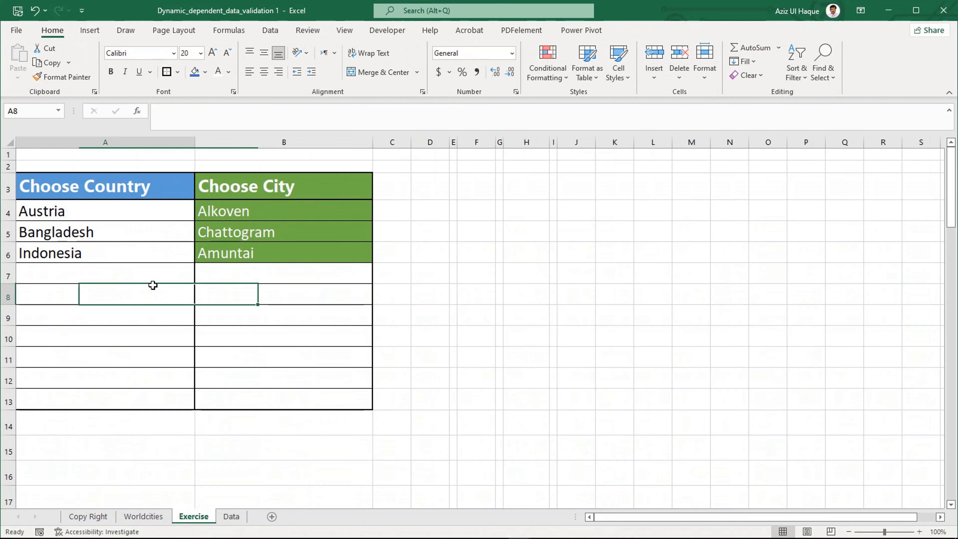
{"action": "left_click", "coordinate": [148, 273]}
{"action": "key", "text": "ctrl+d"}
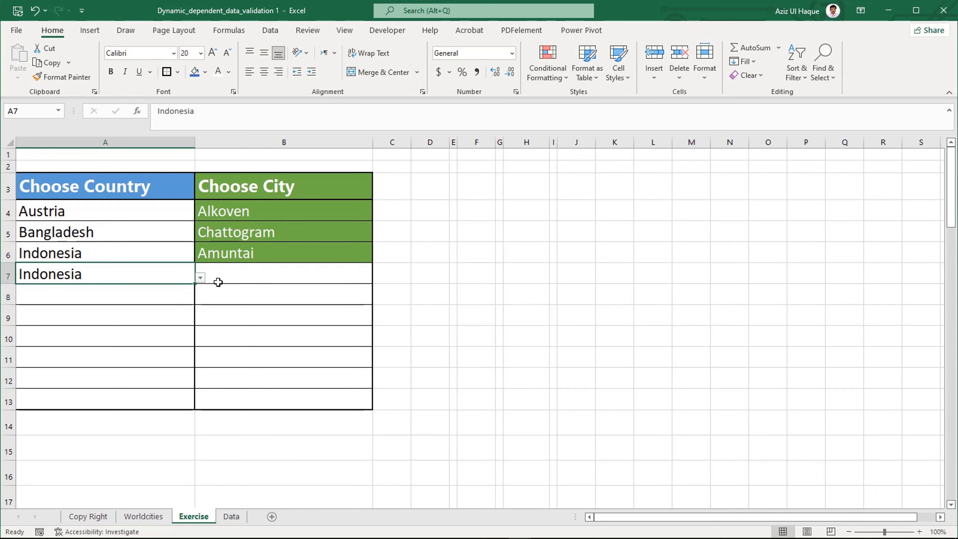
{"action": "left_click", "coordinate": [262, 278]}
{"action": "key", "text": "ctrl+d"}
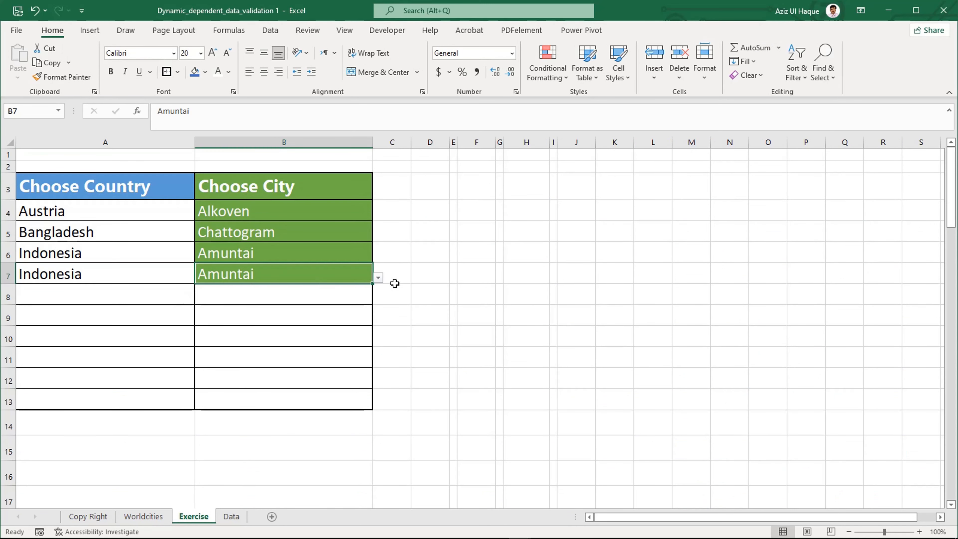
{"action": "left_click", "coordinate": [378, 277]}
{"action": "left_click", "coordinate": [308, 312]}
Step: Fill the country in A7 down to A12 and the city in B7 down to B13
{"action": "left_click", "coordinate": [124, 296]}
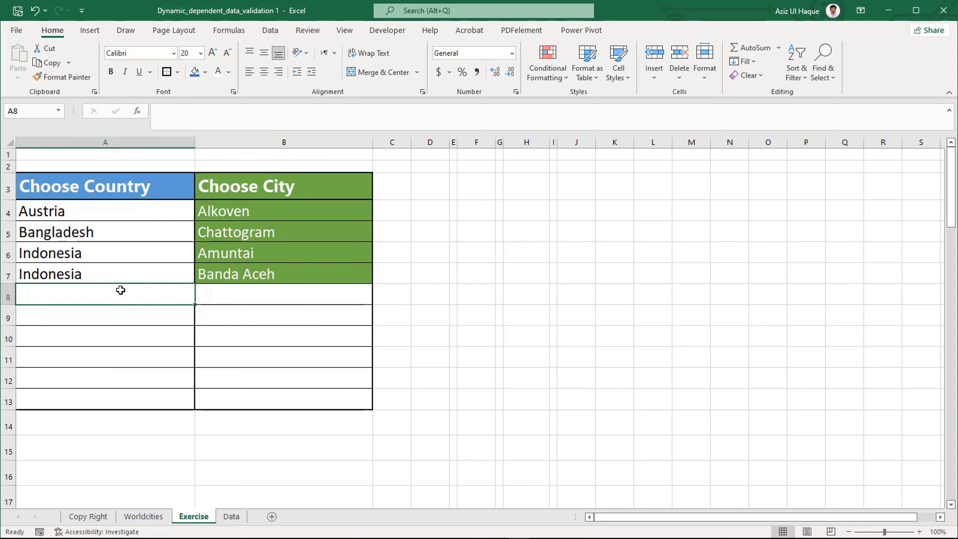
{"action": "left_click", "coordinate": [119, 274]}
{"action": "left_click", "coordinate": [130, 224]}
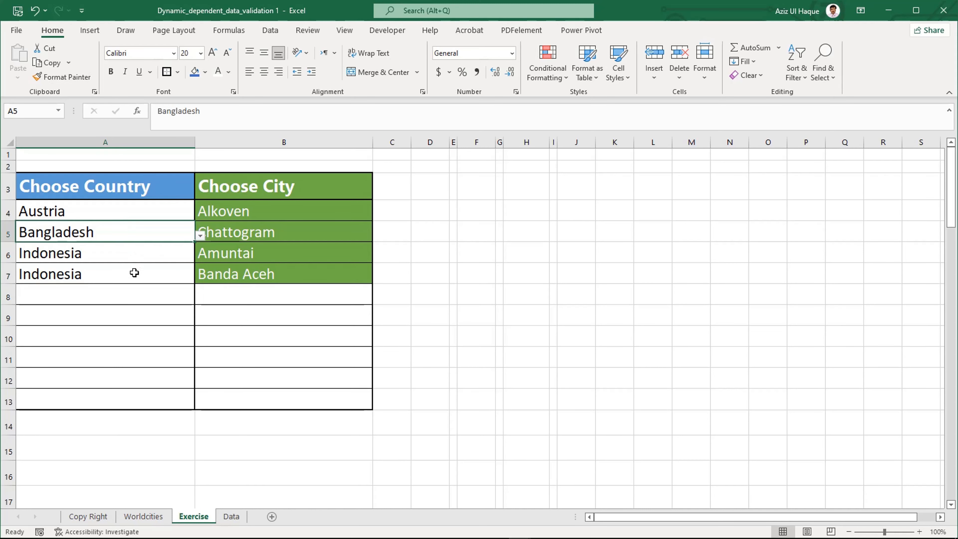
{"action": "left_click", "coordinate": [132, 273]}
{"action": "left_click", "coordinate": [132, 309]}
{"action": "left_click", "coordinate": [183, 279]}
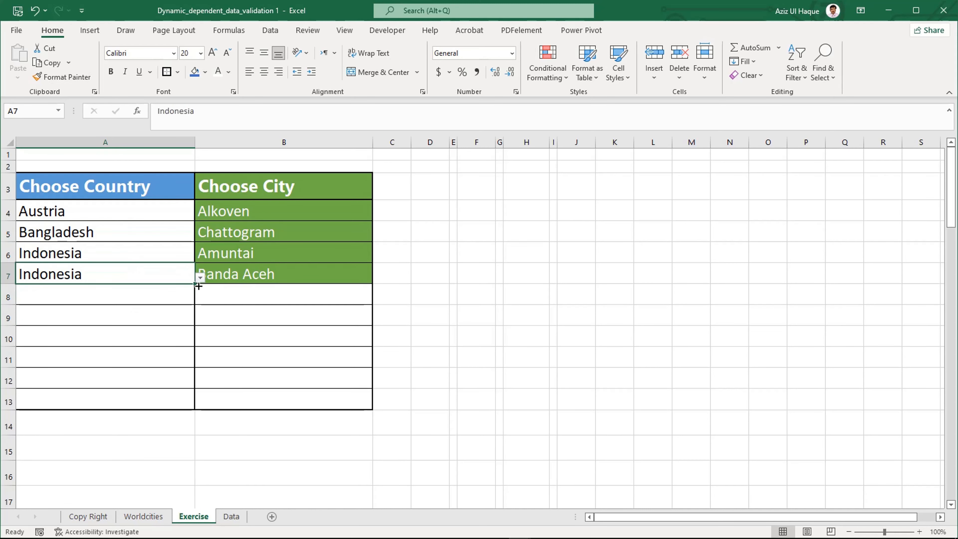
{"action": "left_click_drag", "start_coordinate": [194, 287], "coordinate": [177, 381]}
{"action": "left_click", "coordinate": [284, 278]}
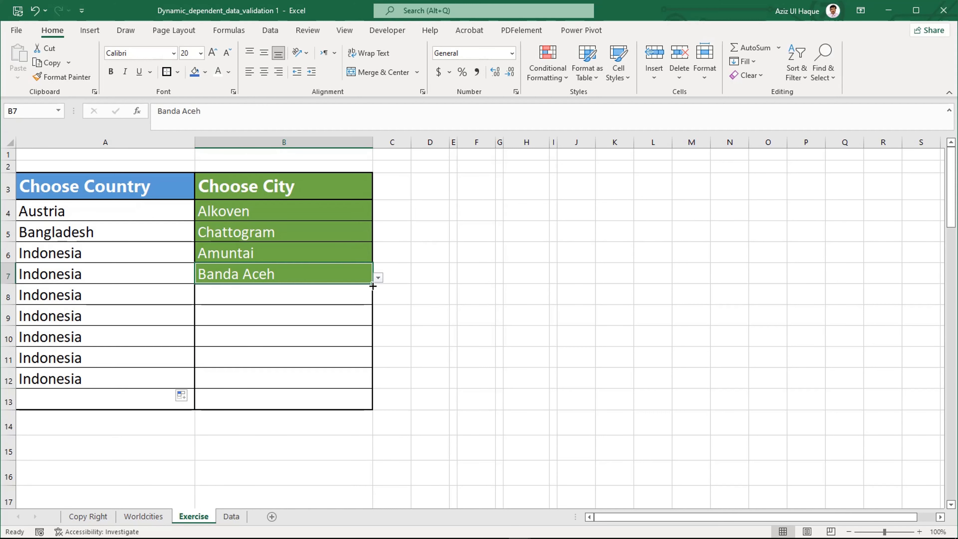
{"action": "left_click_drag", "start_coordinate": [373, 287], "coordinate": [346, 406]}
{"action": "left_click", "coordinate": [306, 359]}
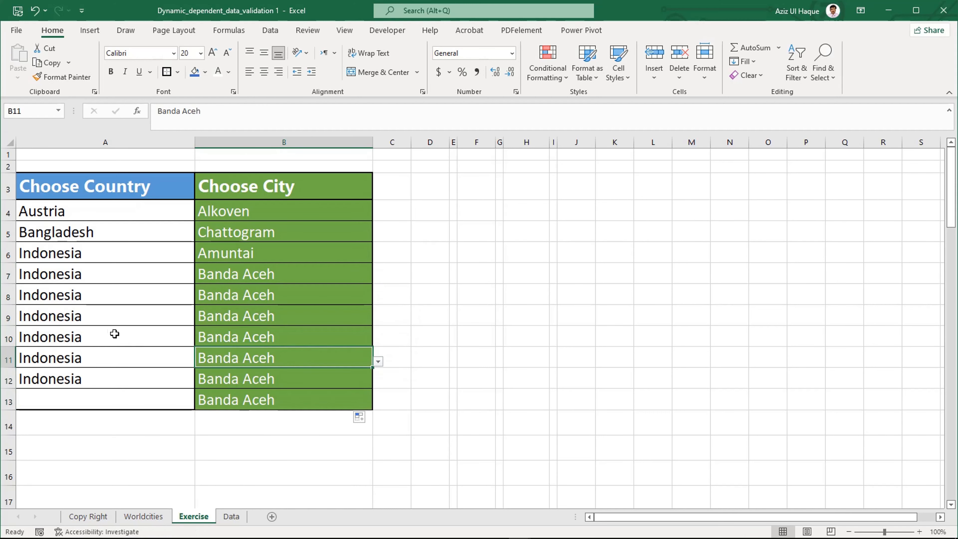
Step: Fill A12 down into A13, and clear the contents of A13:B13
{"action": "left_click", "coordinate": [110, 400]}
{"action": "key", "text": "ctrl+d"}
{"action": "left_click", "coordinate": [286, 392]}
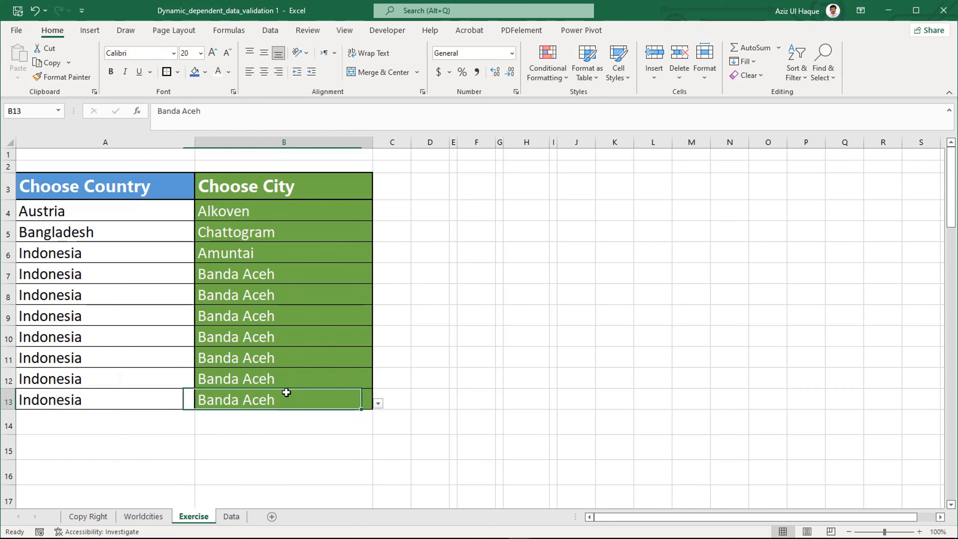
{"action": "left_click_drag", "start_coordinate": [165, 396], "coordinate": [278, 396]}
{"action": "key", "text": "Delete"}
Step: Choose Kazakhstan as the country in A7 and Almaty as the city in B7
{"action": "left_click", "coordinate": [177, 314]}
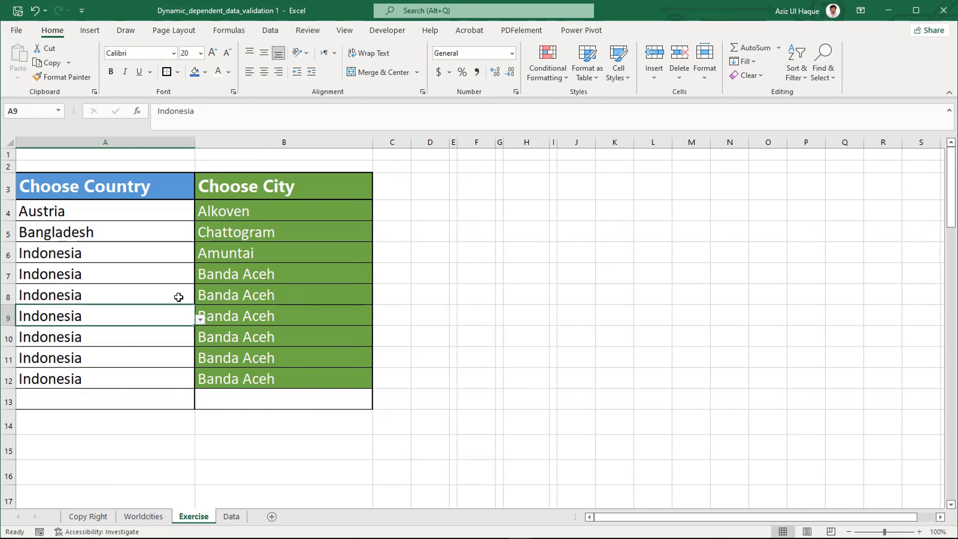
{"action": "left_click", "coordinate": [166, 278]}
{"action": "left_click", "coordinate": [200, 278]}
{"action": "left_click", "coordinate": [150, 324]}
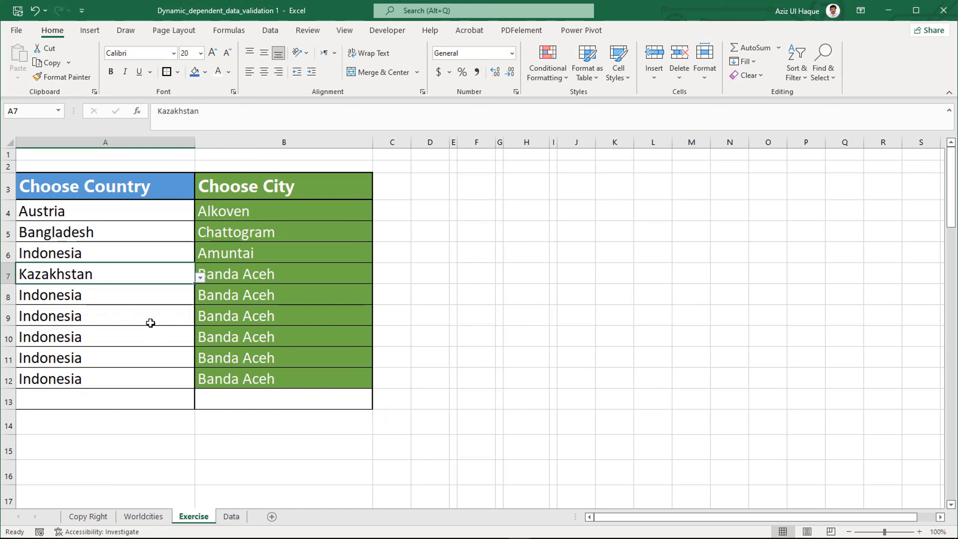
{"action": "left_click", "coordinate": [222, 274]}
{"action": "left_click", "coordinate": [378, 279]}
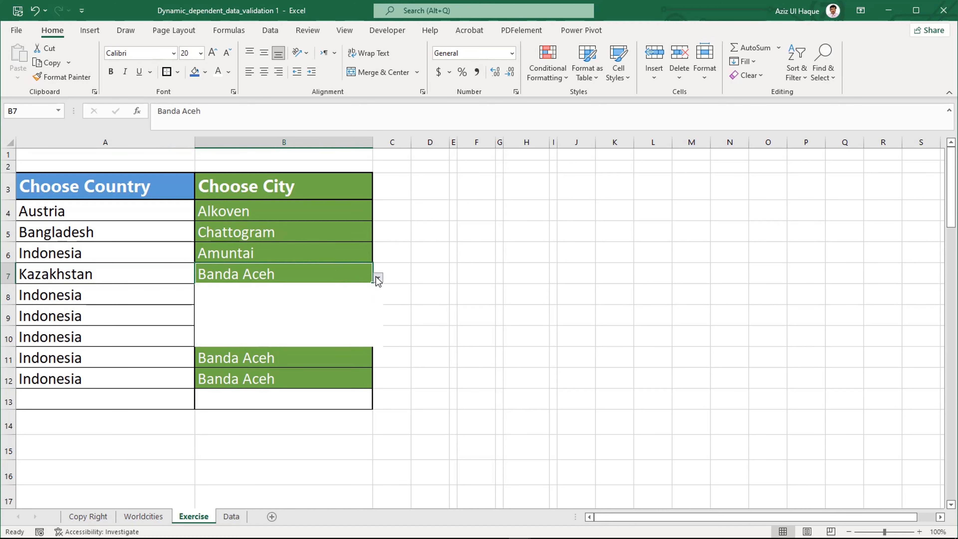
{"action": "left_click", "coordinate": [314, 313]}
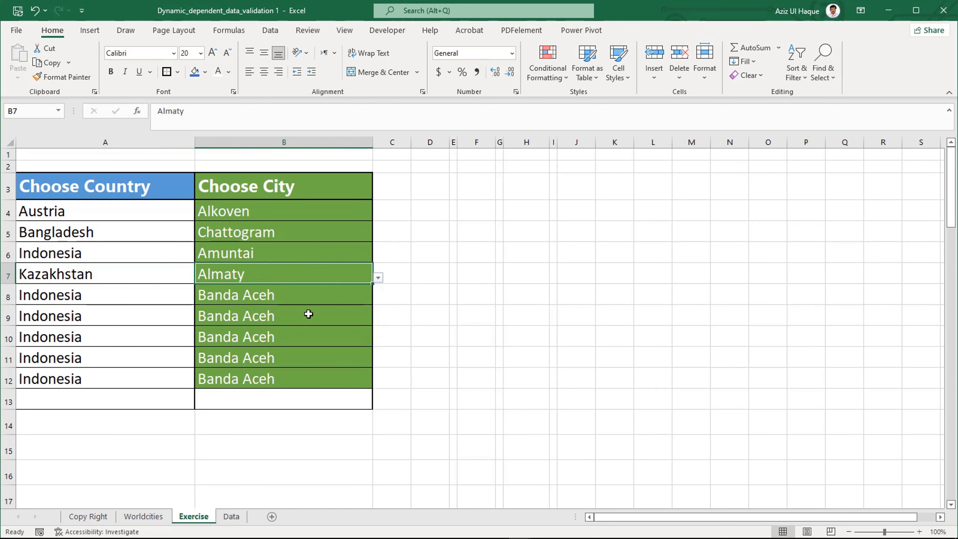
Step: Choose Kosovo as the country in A8 and Dragash as the city in B8
{"action": "left_click", "coordinate": [131, 296]}
{"action": "left_click", "coordinate": [200, 298]}
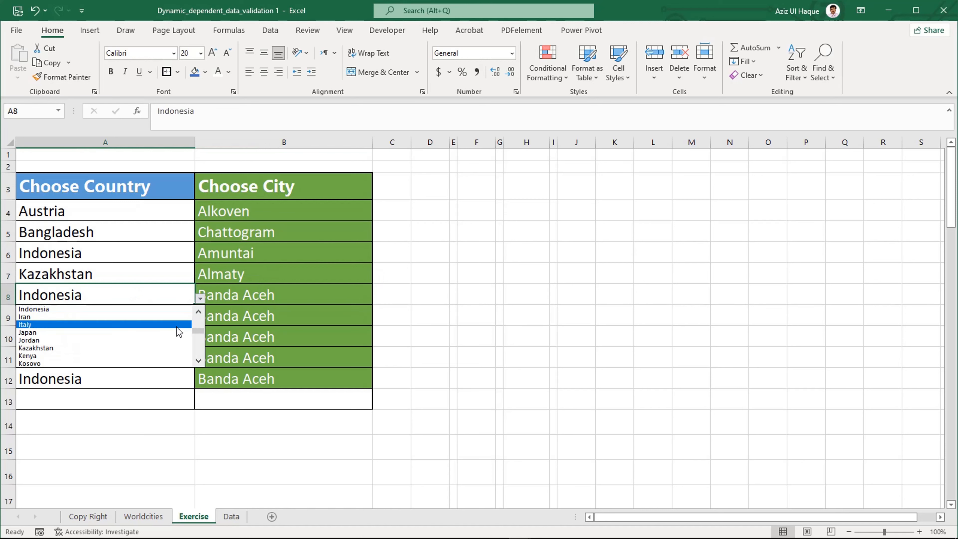
{"action": "left_click", "coordinate": [142, 365]}
{"action": "left_click", "coordinate": [266, 297]}
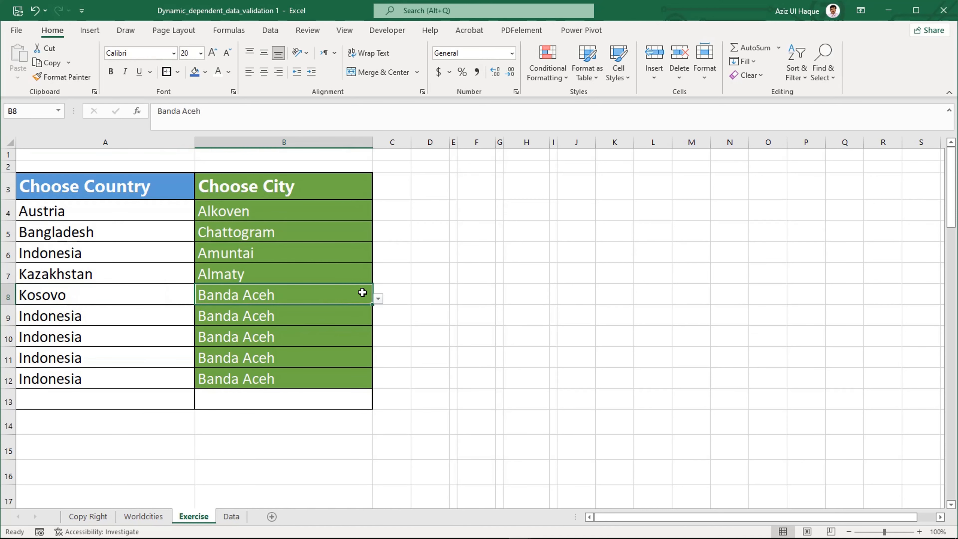
{"action": "left_click", "coordinate": [377, 298]}
{"action": "left_click", "coordinate": [326, 344]}
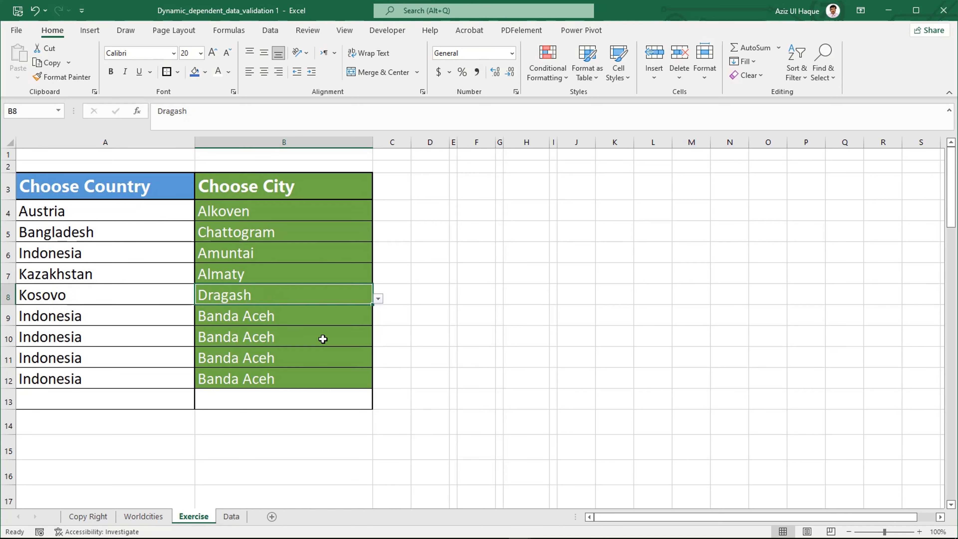
{"action": "left_click", "coordinate": [269, 357]}
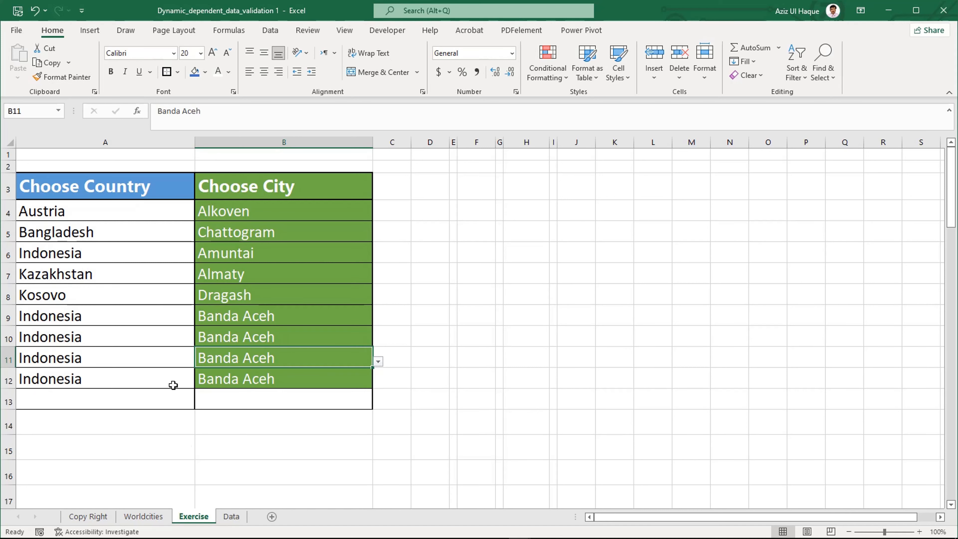
Step: Return to the Data sheet and select a cell inside the city table under Australia
{"action": "left_click", "coordinate": [235, 516]}
{"action": "left_click", "coordinate": [190, 248]}
{"action": "scroll", "coordinate": [199, 237], "scroll_direction": "left", "scroll_amount": 1}
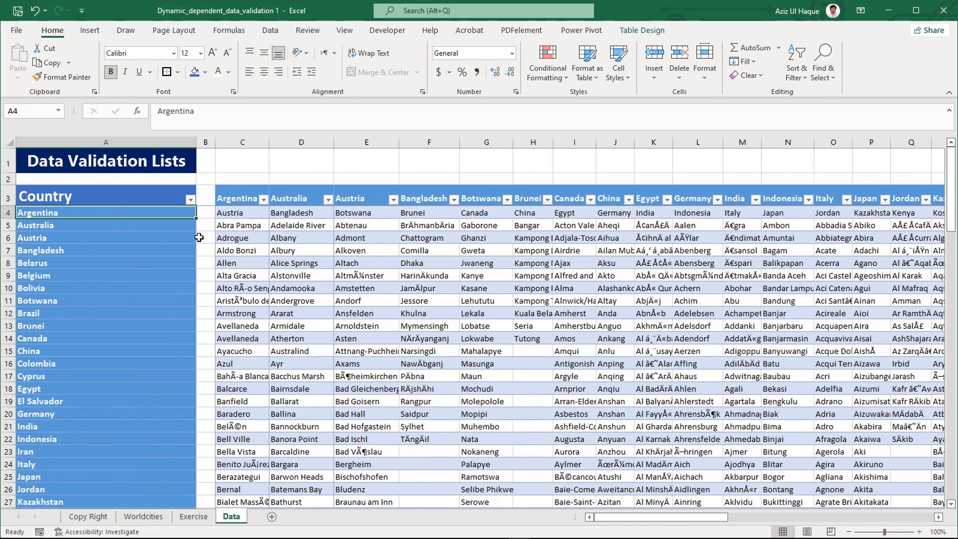
{"action": "left_click", "coordinate": [299, 261]}
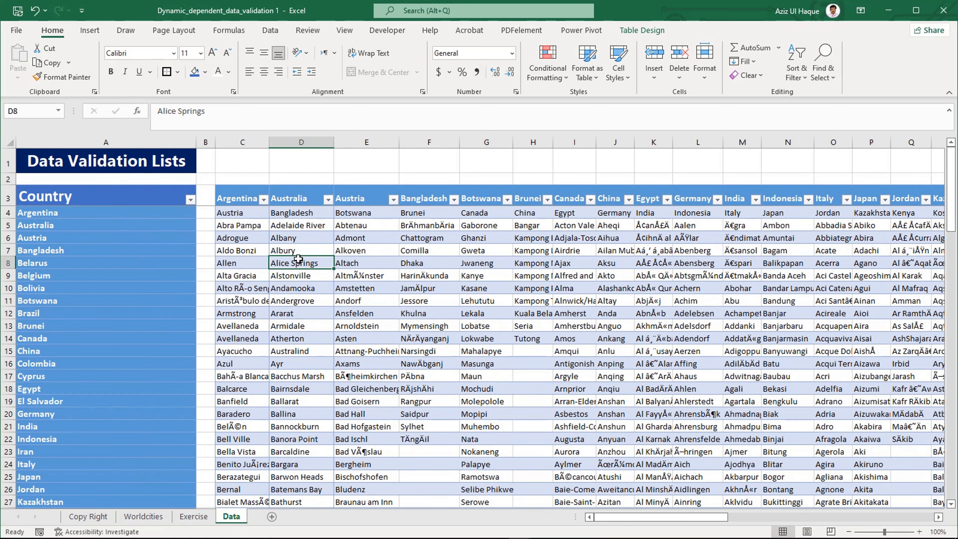